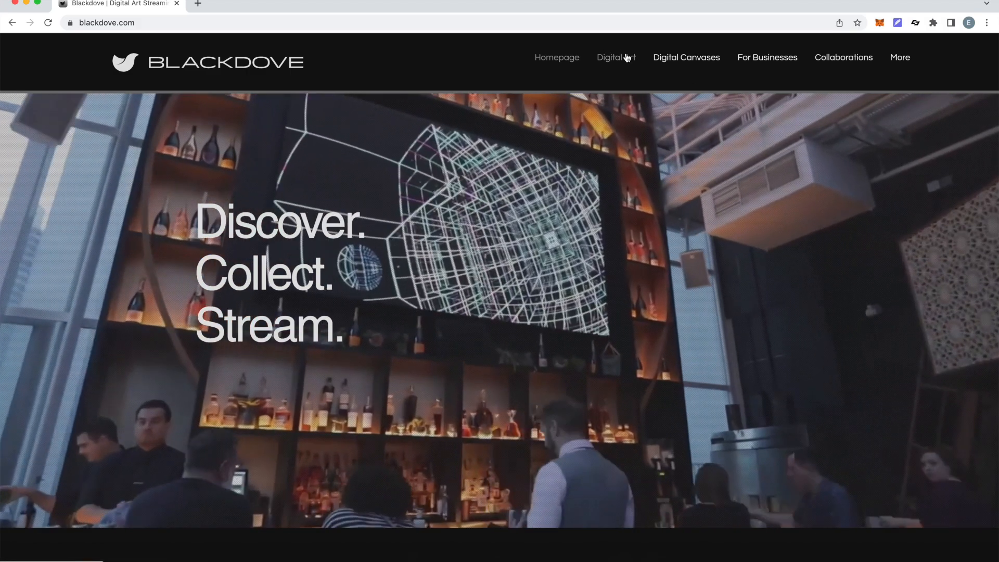
- Open the digital art web app from the Blackdove homepage and log out of the current account
{"action": "left_click", "coordinate": [627, 58]}
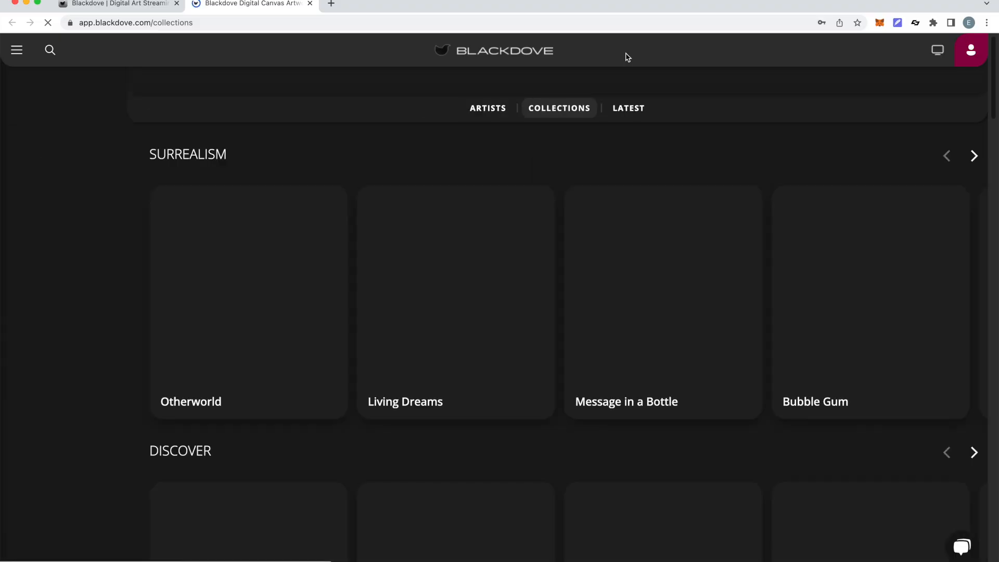
{"action": "left_click", "coordinate": [970, 52]}
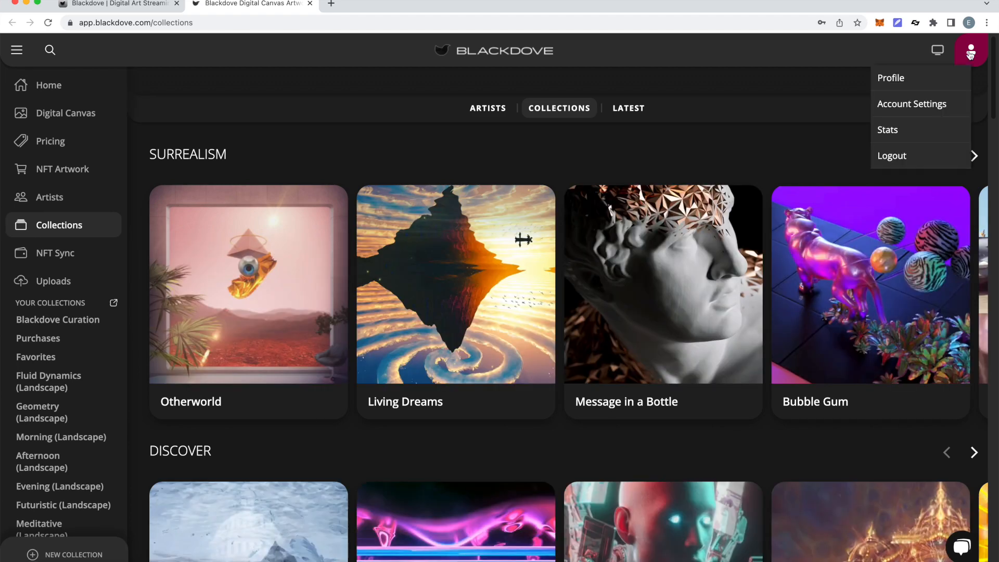
{"action": "left_click", "coordinate": [890, 166]}
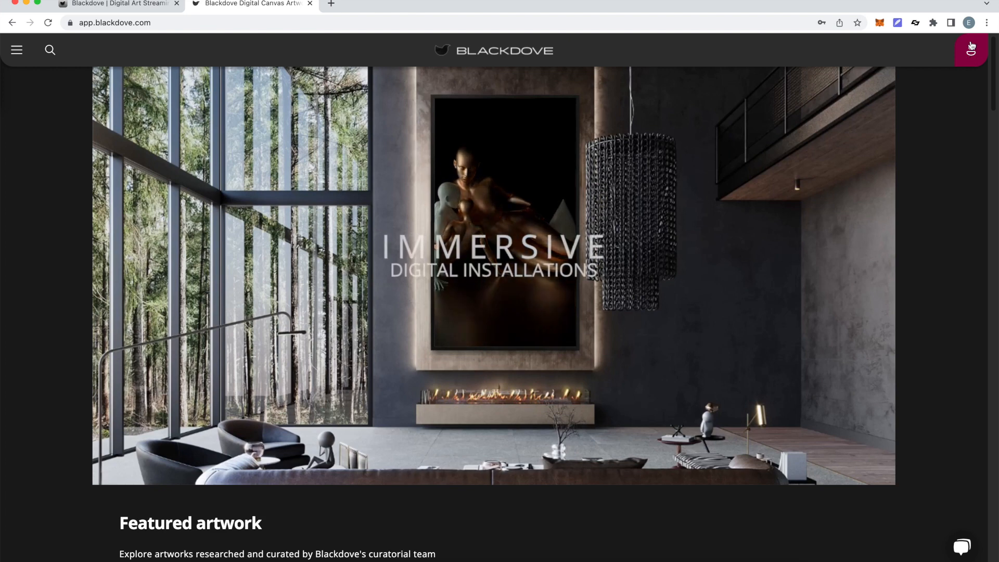
- Sign up for a new account with the e-mail, password, repeated password, first name and last name, without registering as an artist
{"action": "left_click", "coordinate": [971, 47]}
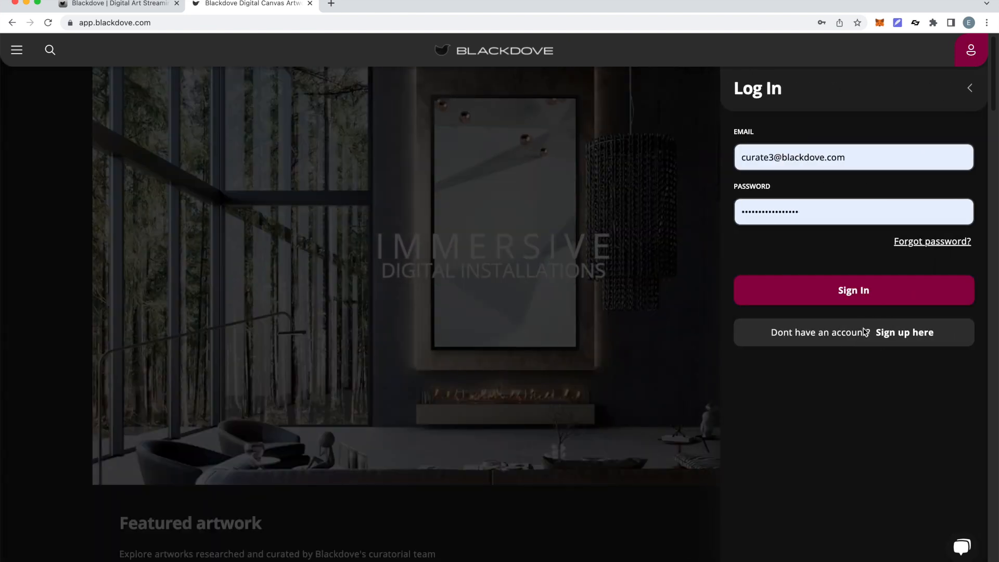
{"action": "left_click", "coordinate": [899, 339]}
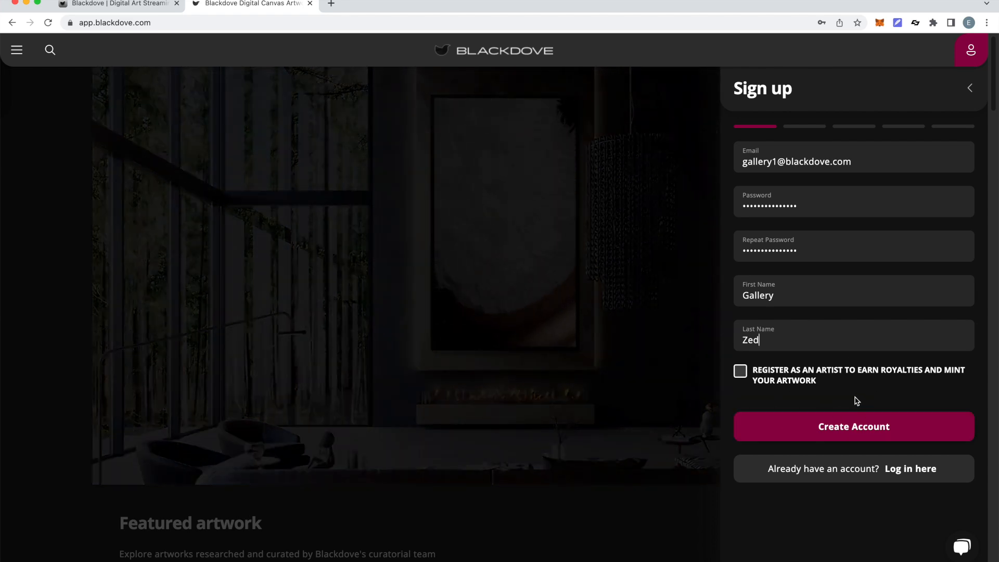
{"action": "left_click", "coordinate": [851, 434]}
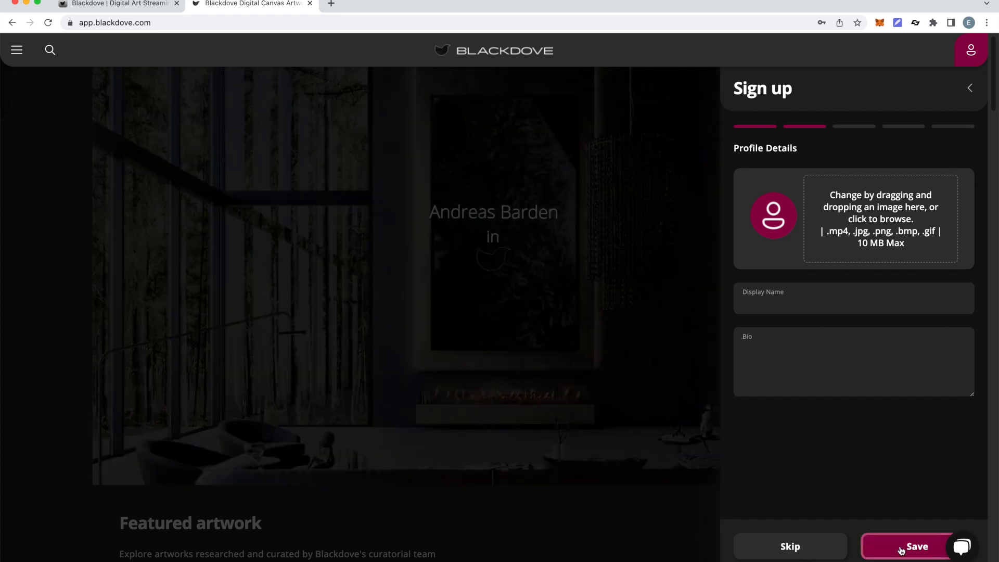
- Save the profile details and finish the sign-up without connecting a crypto wallet, continuing to the artworks
{"action": "left_click", "coordinate": [903, 542]}
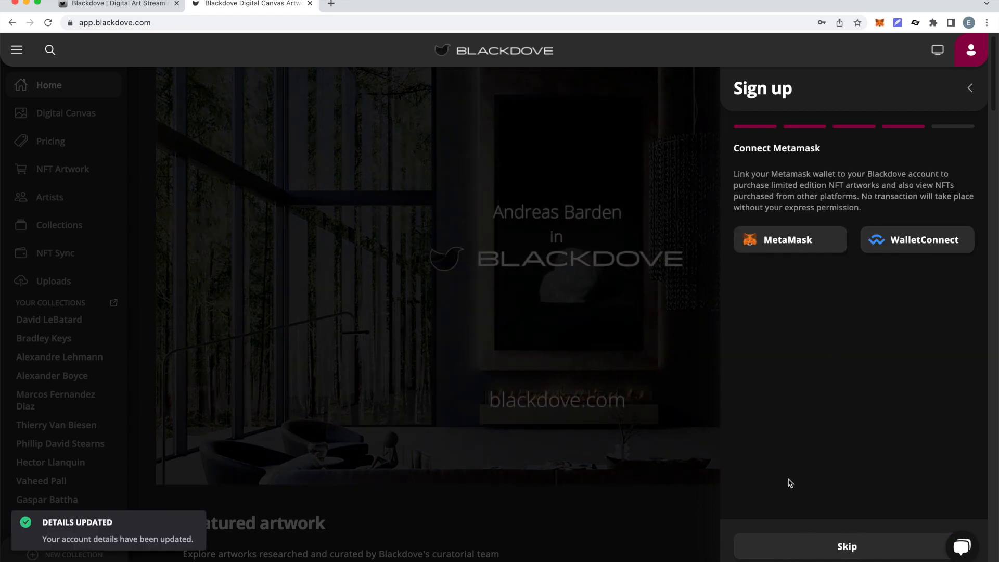
{"action": "left_click", "coordinate": [850, 546]}
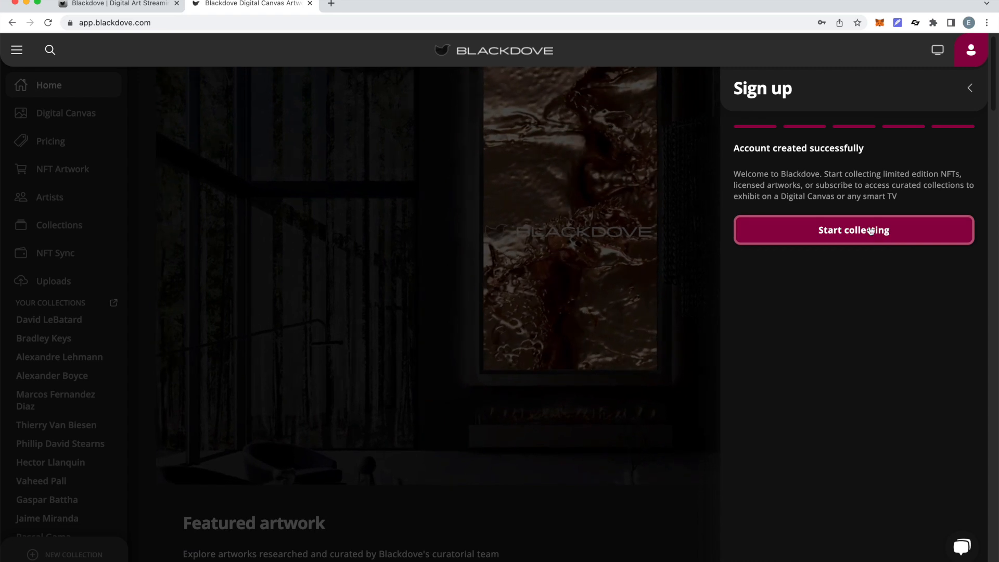
{"action": "left_click", "coordinate": [870, 231]}
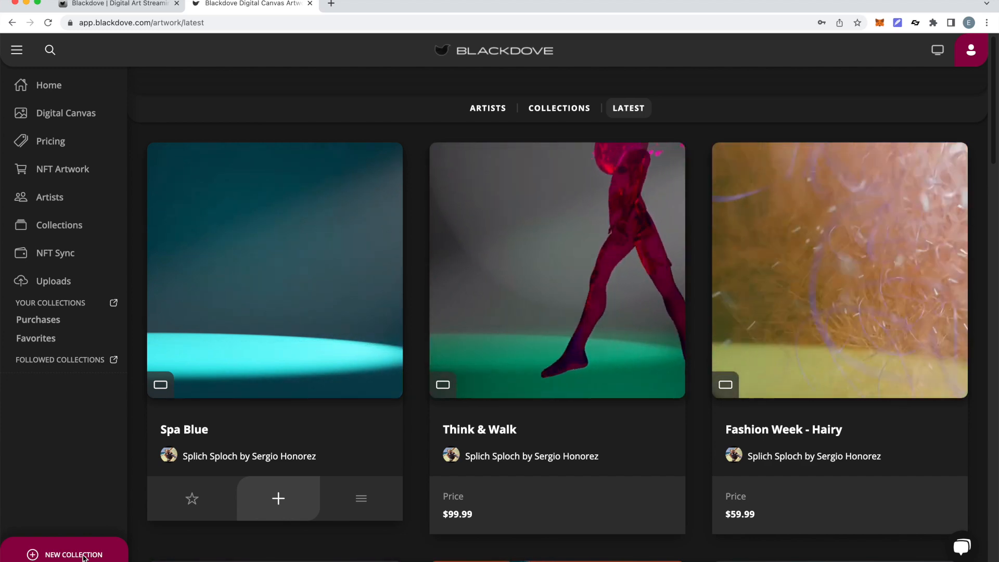
- Create a new collection named "Right wall (L1)" with no description
{"action": "left_click", "coordinate": [83, 555]}
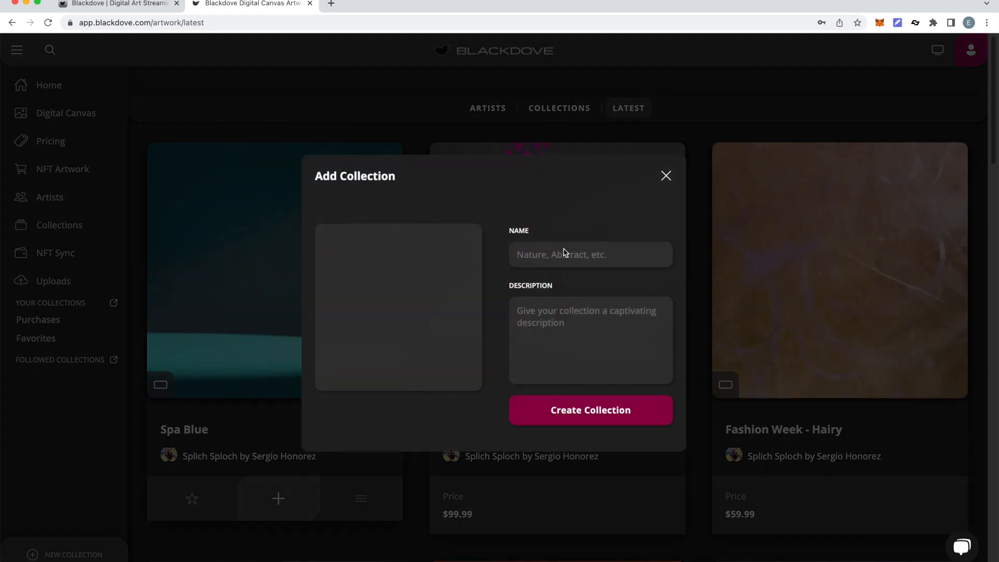
{"action": "left_click", "coordinate": [565, 253]}
{"action": "type", "text": "Right"}
{"action": "type", "text": "wall (L1"}
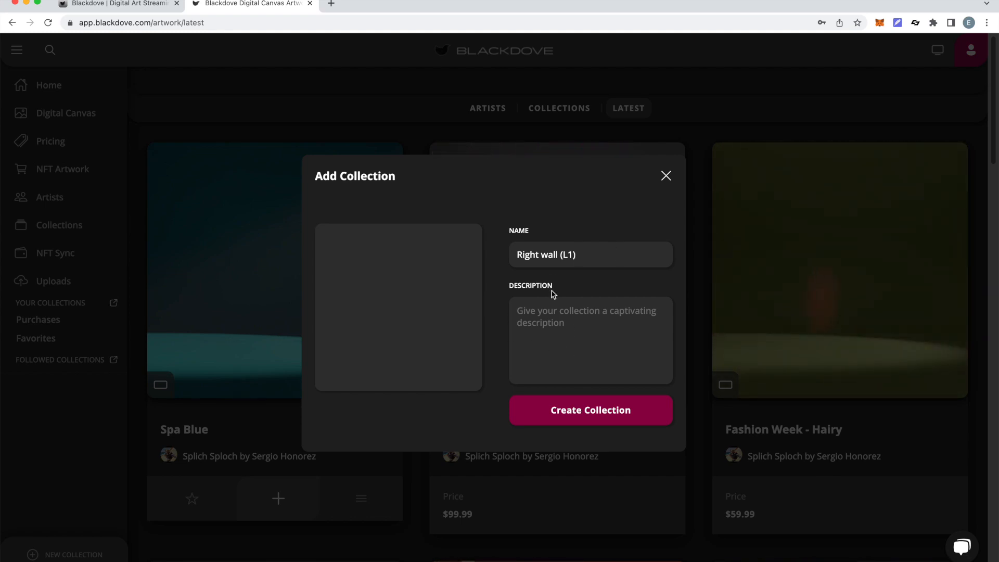
{"action": "left_click", "coordinate": [591, 412]}
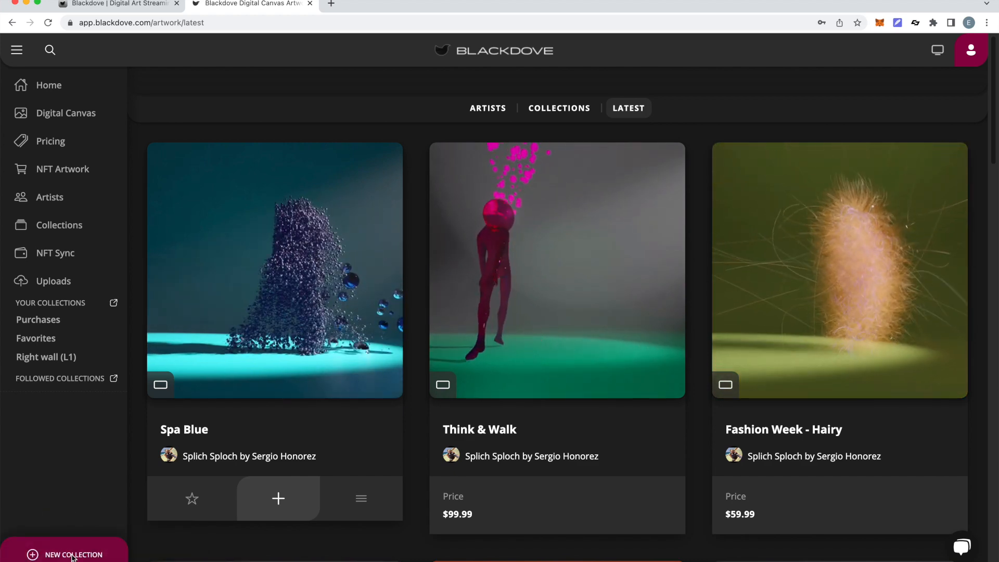
- Create another collection named "Right wall (P1)" with no description
{"action": "left_click", "coordinate": [72, 554]}
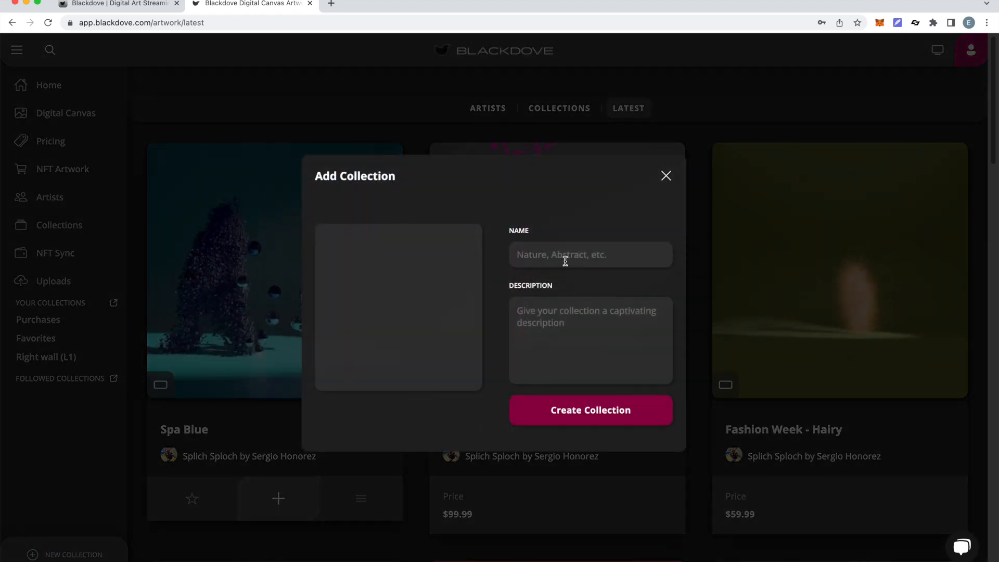
{"action": "left_click", "coordinate": [570, 257]}
{"action": "type", "text": "Right wall"}
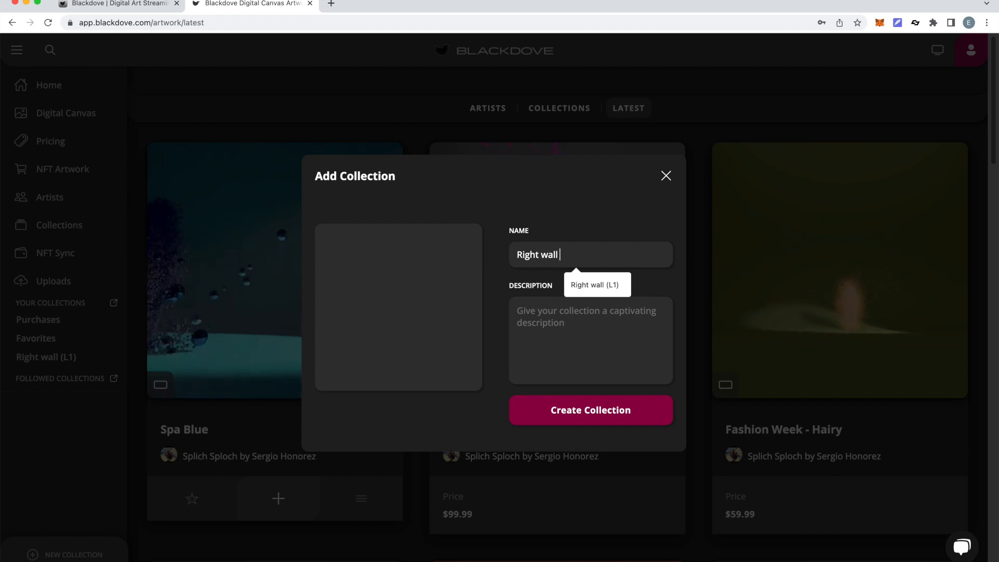
{"action": "type", "text": " (P1)"}
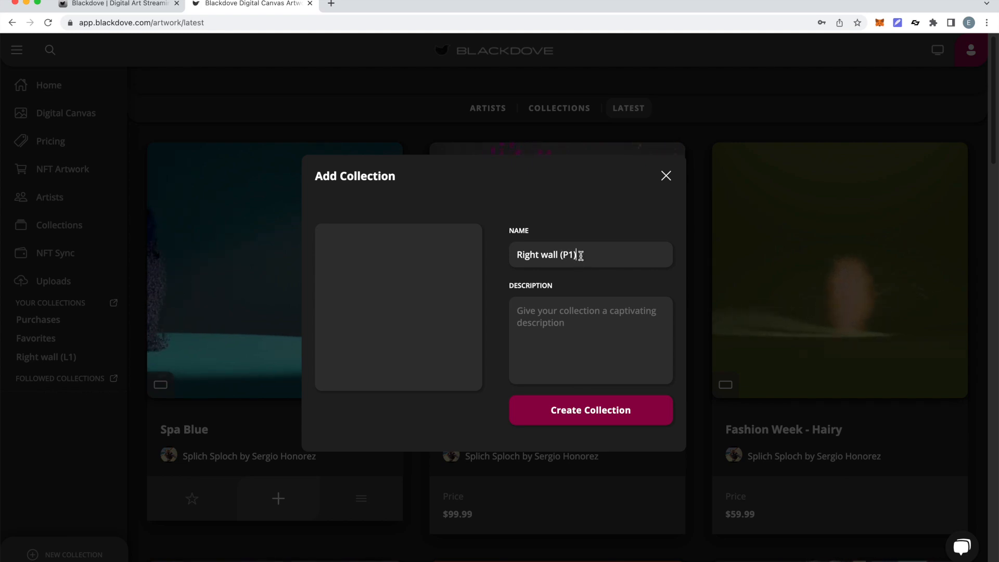
{"action": "left_click", "coordinate": [582, 410]}
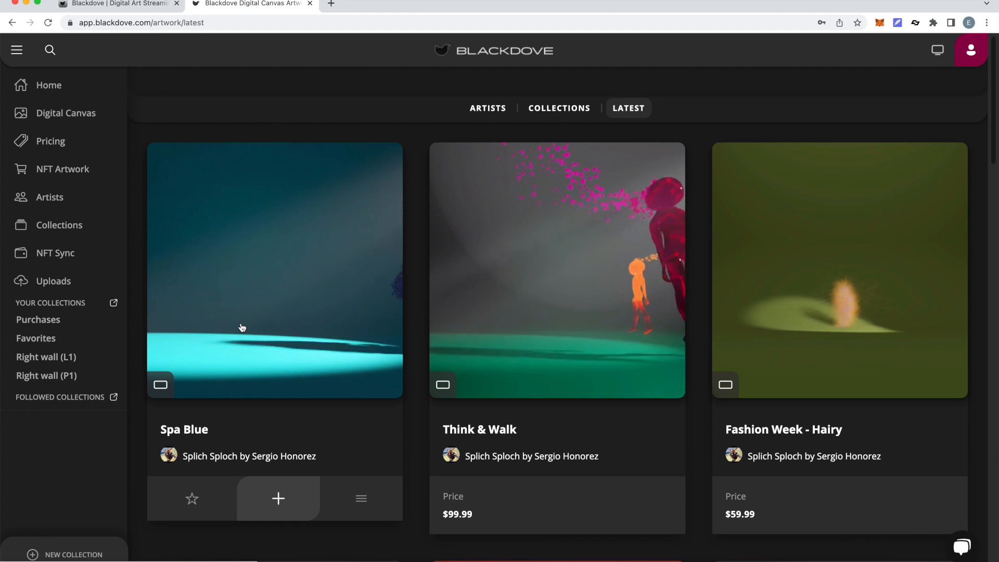
- Add the landscape artworks Spa Blue and Fashion Week - Hairy to the Right wall (L1) collection
{"action": "mouse_move", "coordinate": [81, 357]}
{"action": "left_mouse_down"}
{"action": "mouse_move", "coordinate": [60, 358]}
{"action": "mouse_move", "coordinate": [73, 358]}
{"action": "left_mouse_up"}
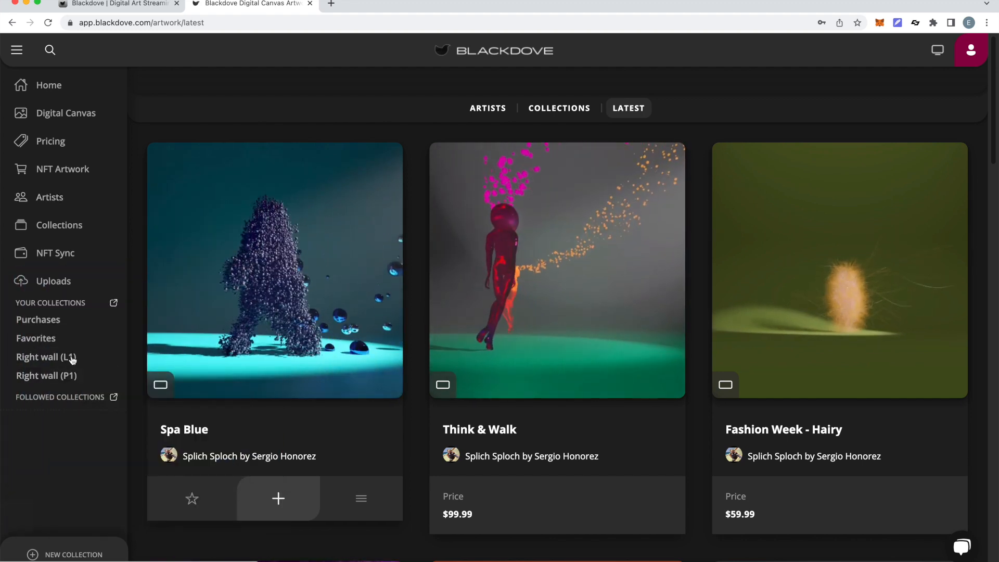
{"action": "left_click_drag", "start_coordinate": [816, 276], "coordinate": [60, 358]}
- Find the portrait artwork Space Transit among the latest works and add it to the Right wall (P1) collection
{"action": "scroll", "coordinate": [501, 308], "scroll_direction": "down", "scroll_amount": 7}
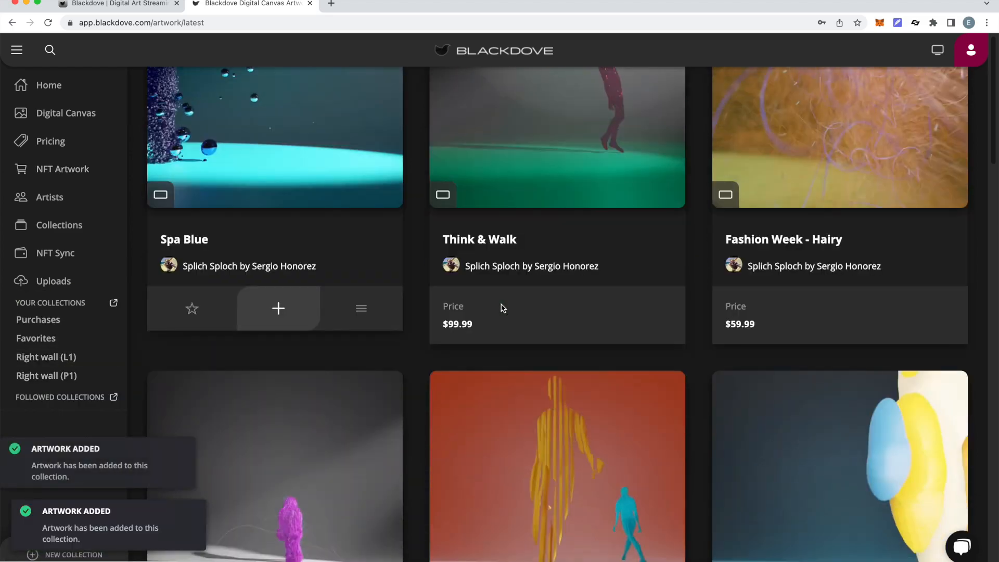
{"action": "scroll", "coordinate": [501, 307], "scroll_direction": "down", "scroll_amount": 9}
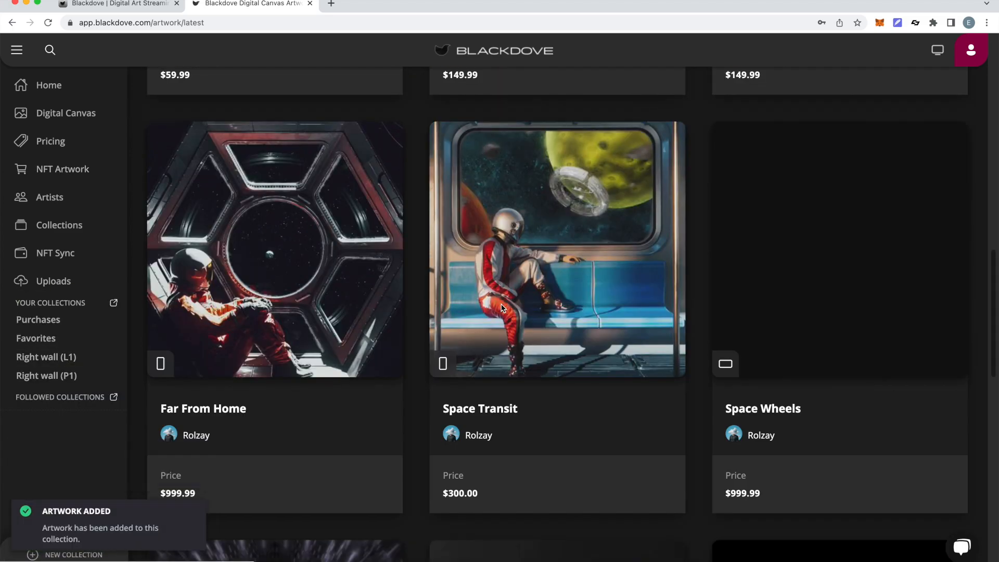
{"action": "left_click_drag", "start_coordinate": [459, 301], "coordinate": [49, 383]}
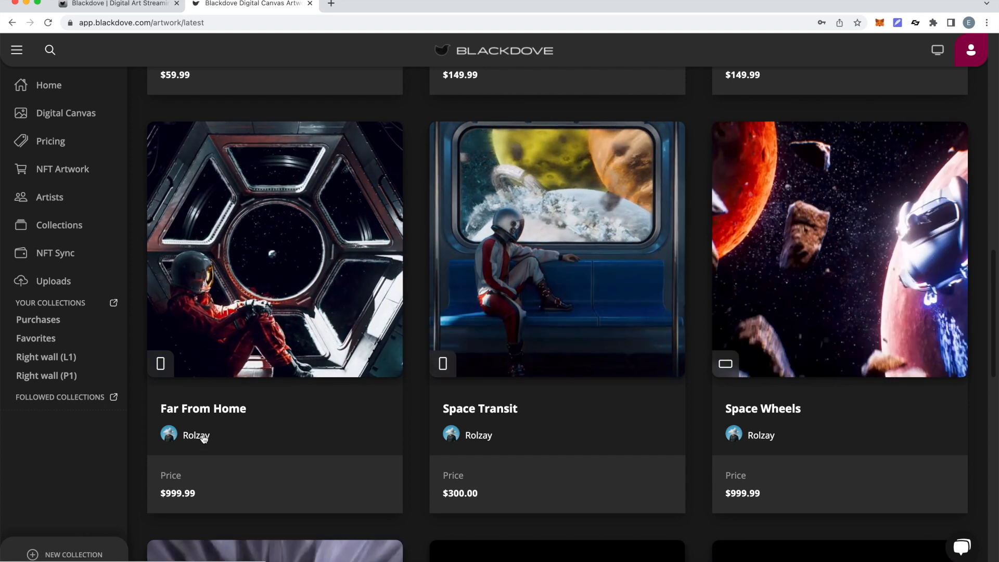
- Open the Far From Home artwork through its artist's profile and select the page's web address
{"action": "left_click", "coordinate": [204, 438]}
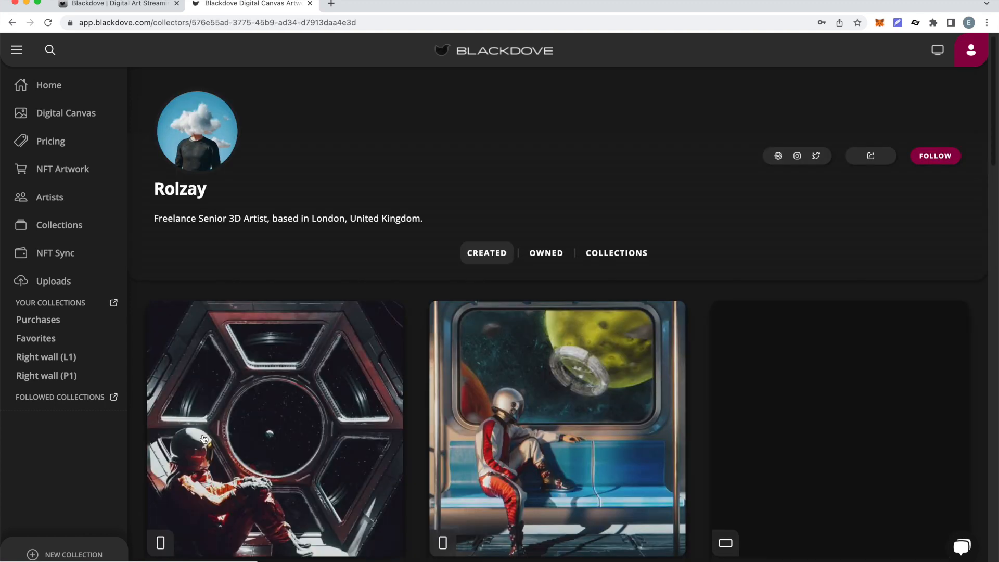
{"action": "left_click", "coordinate": [249, 438]}
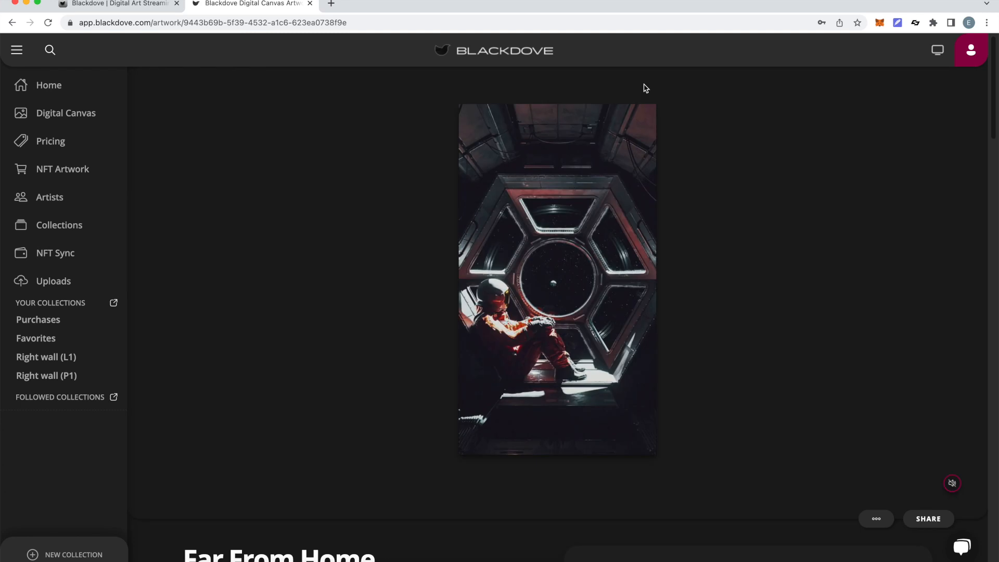
{"action": "left_click", "coordinate": [363, 23]}
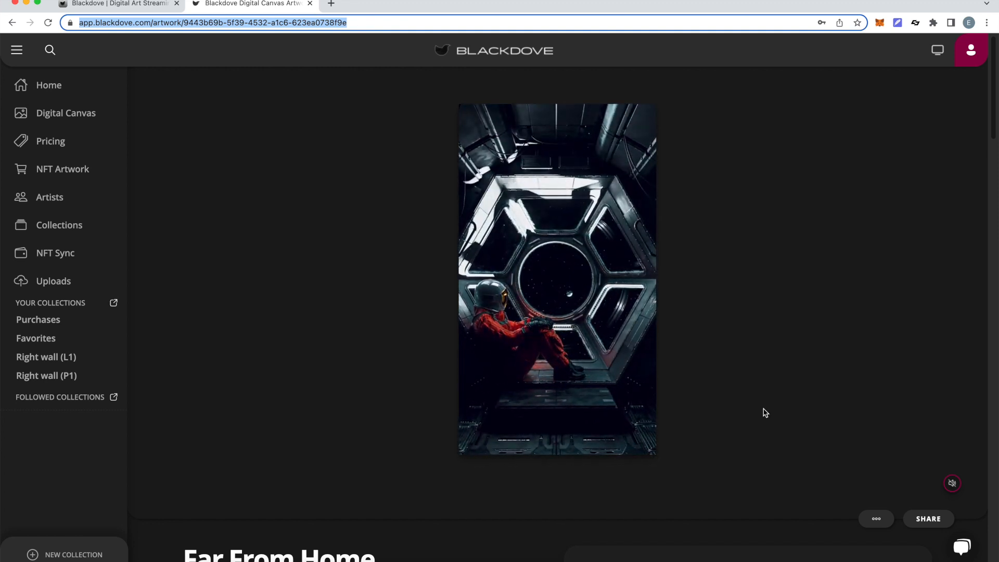
{"action": "scroll", "coordinate": [765, 412], "scroll_direction": "down", "scroll_amount": 1}
{"action": "scroll", "coordinate": [765, 413], "scroll_direction": "up", "scroll_amount": 1}
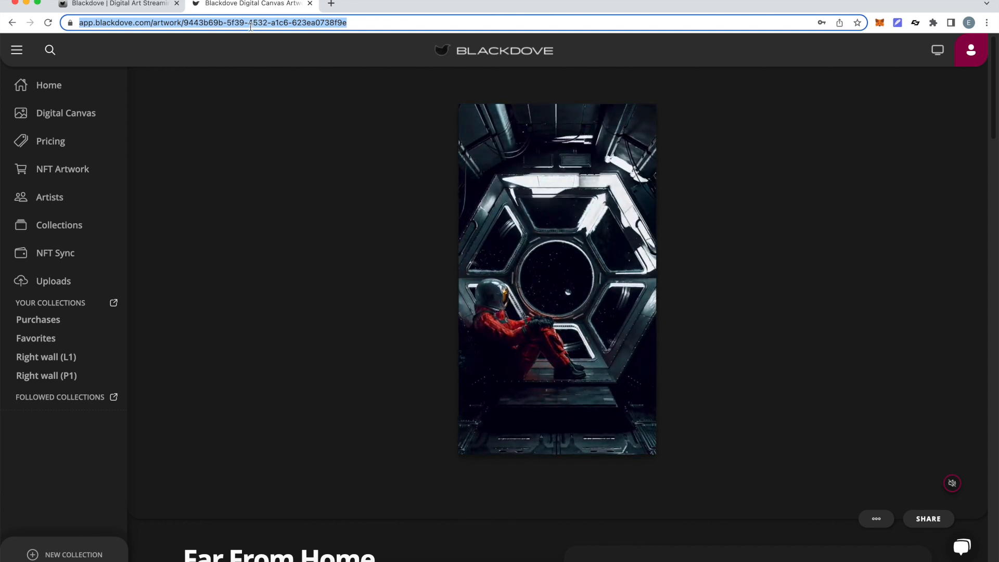
- Add the Far From Home artwork to the Right wall (P1) collection from its detail page
{"action": "scroll", "coordinate": [848, 385], "scroll_direction": "down", "scroll_amount": 3}
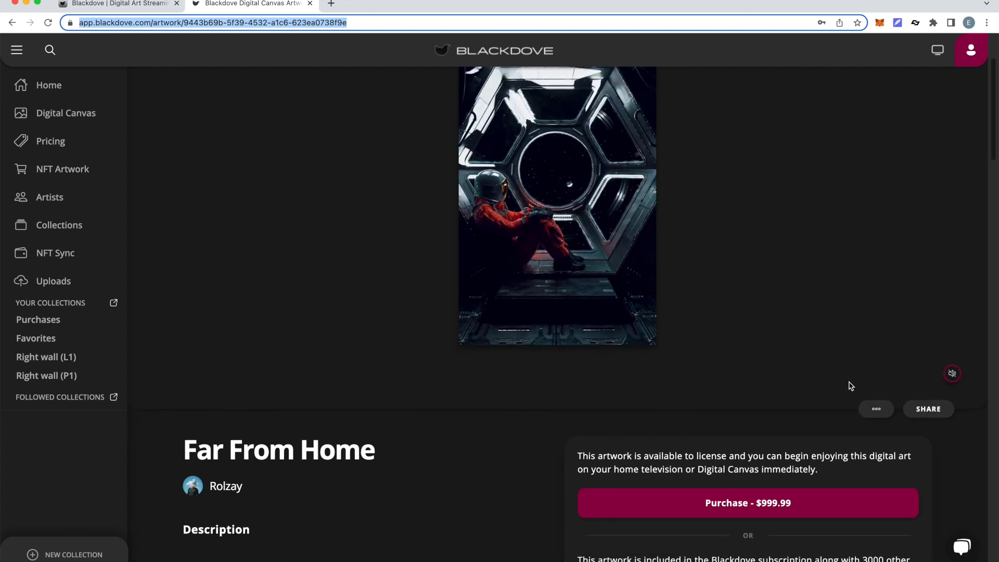
{"action": "left_click", "coordinate": [876, 398]}
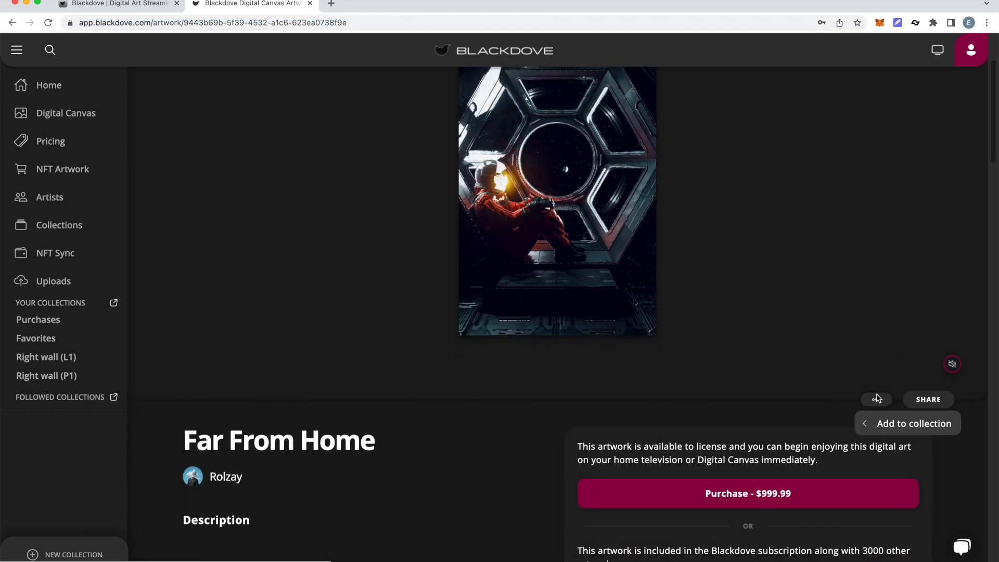
{"action": "left_click", "coordinate": [891, 426]}
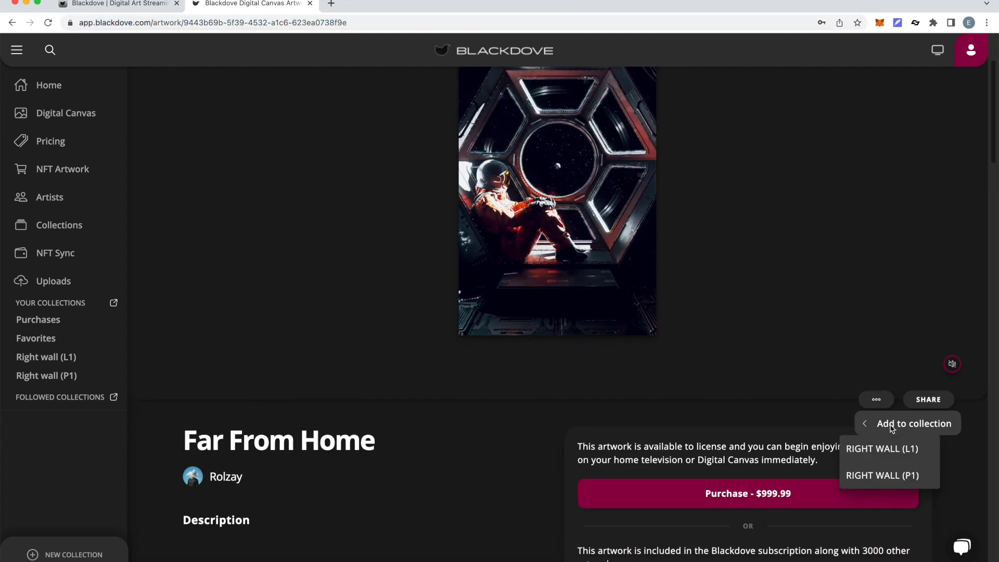
{"action": "left_click", "coordinate": [883, 475]}
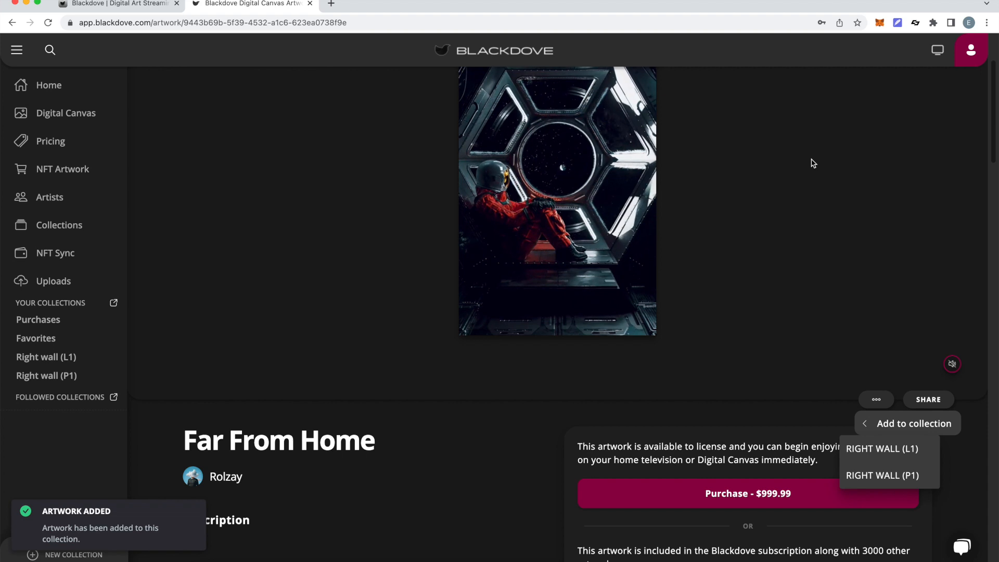
- Reorder the Right wall (L1) collection so Spa Blue comes before Fashion Week - Hairy, and save the order
{"action": "left_click", "coordinate": [51, 359]}
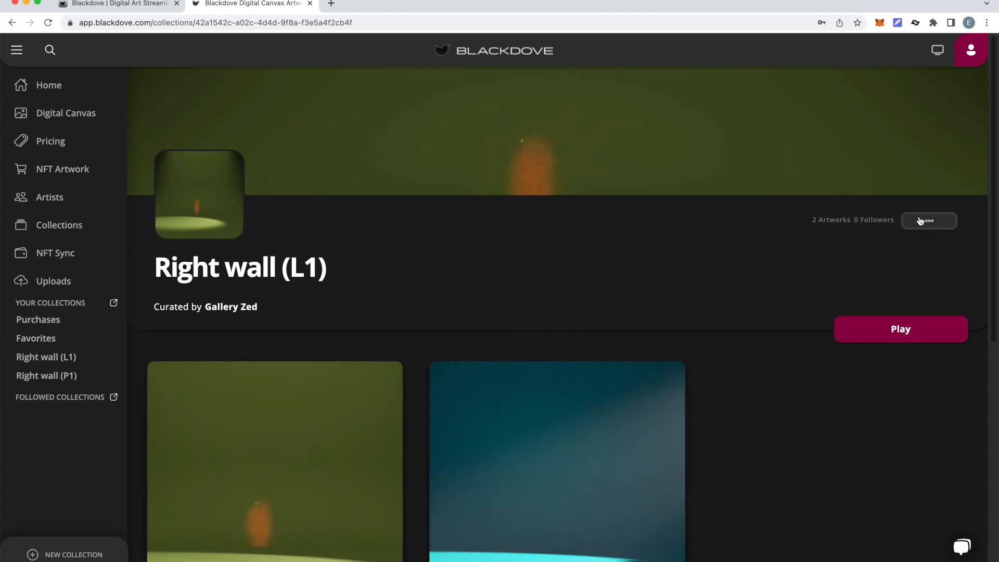
{"action": "left_click", "coordinate": [931, 219]}
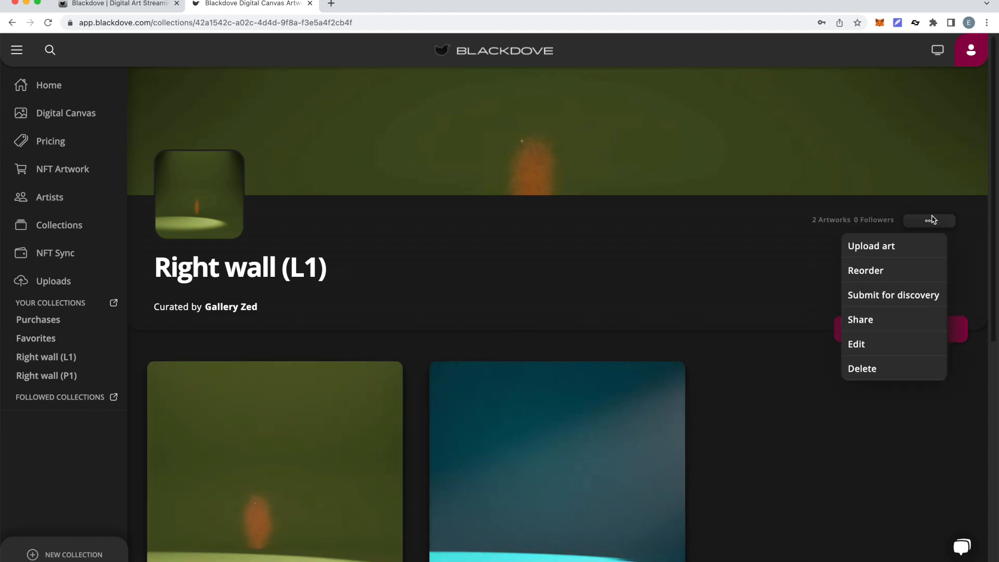
{"action": "left_click", "coordinate": [863, 269]}
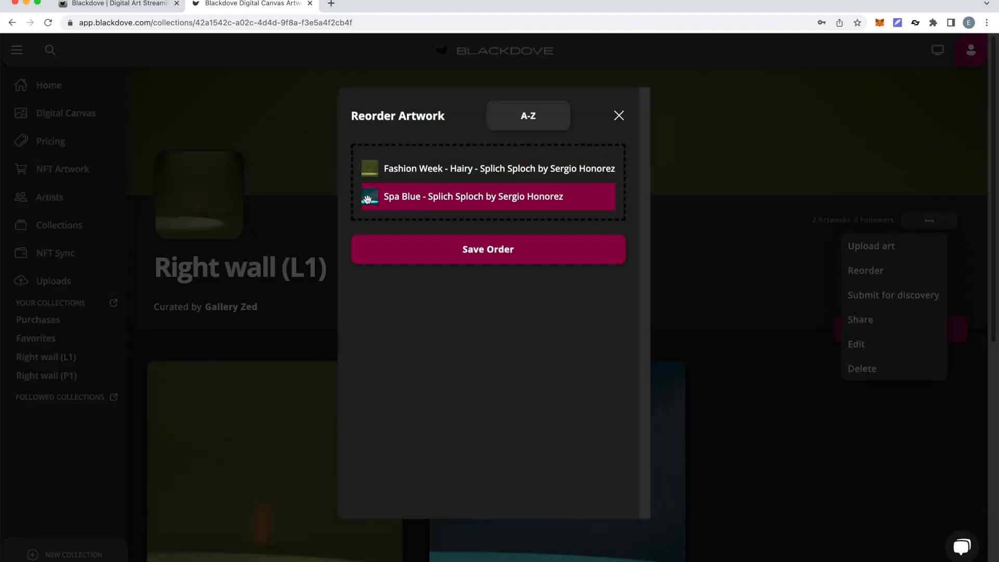
{"action": "left_click_drag", "start_coordinate": [368, 199], "coordinate": [368, 169]}
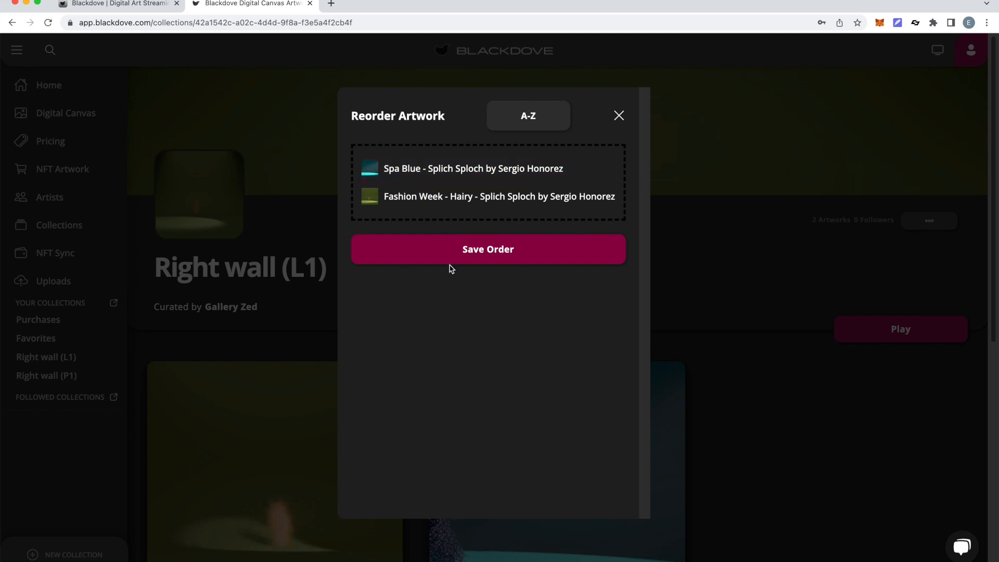
{"action": "left_click", "coordinate": [486, 250]}
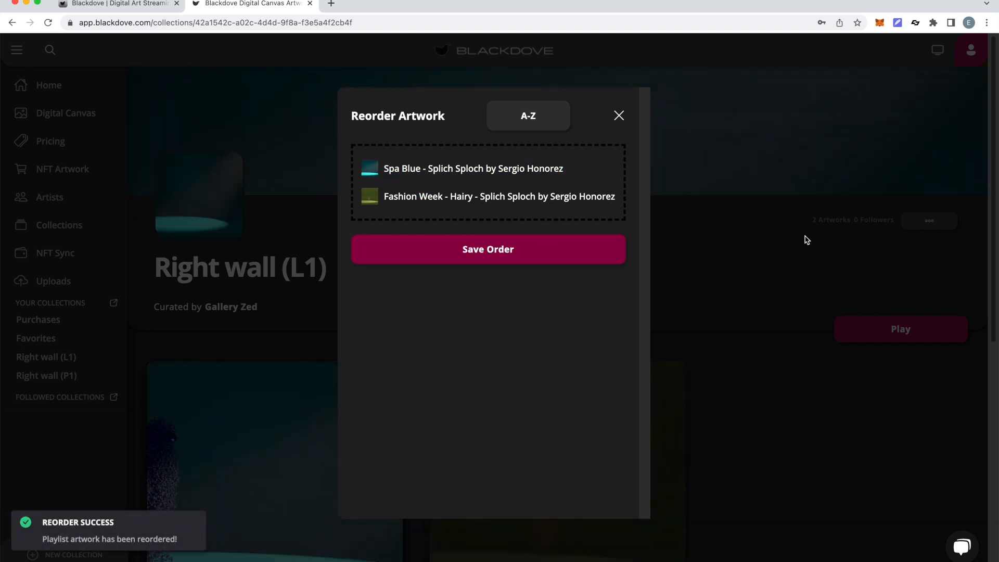
{"action": "left_click", "coordinate": [618, 114]}
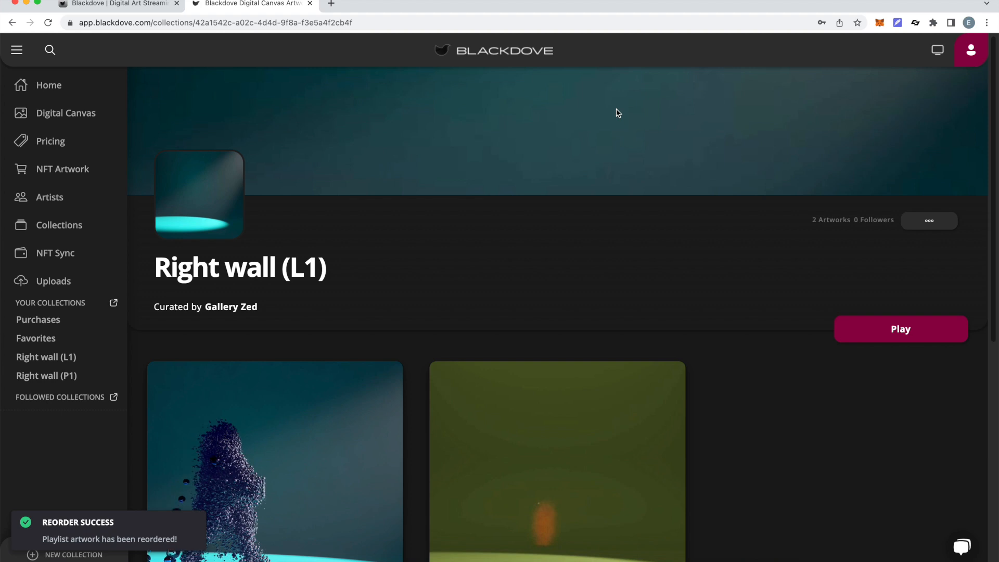
{"action": "scroll", "coordinate": [615, 250], "scroll_direction": "down", "scroll_amount": 2}
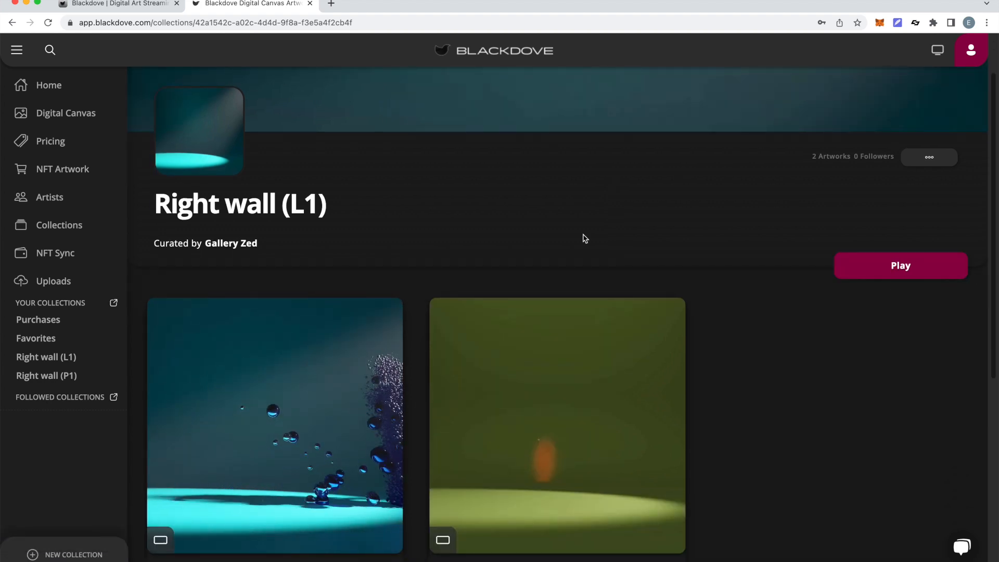
- Check which displays are available for playing the Right wall (L1) collection, and close the display chooser
{"action": "left_click", "coordinate": [937, 50]}
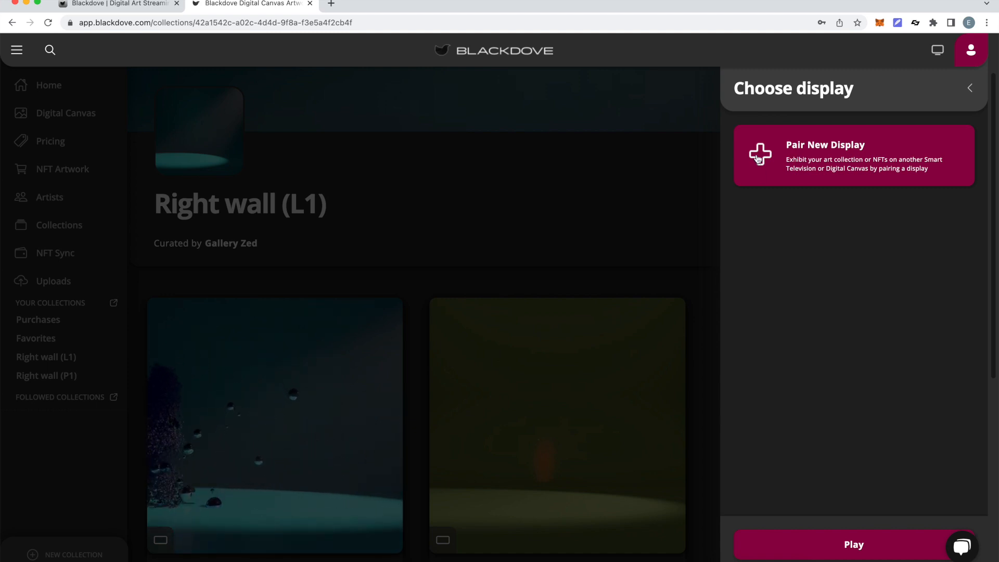
{"action": "left_click", "coordinate": [558, 202]}
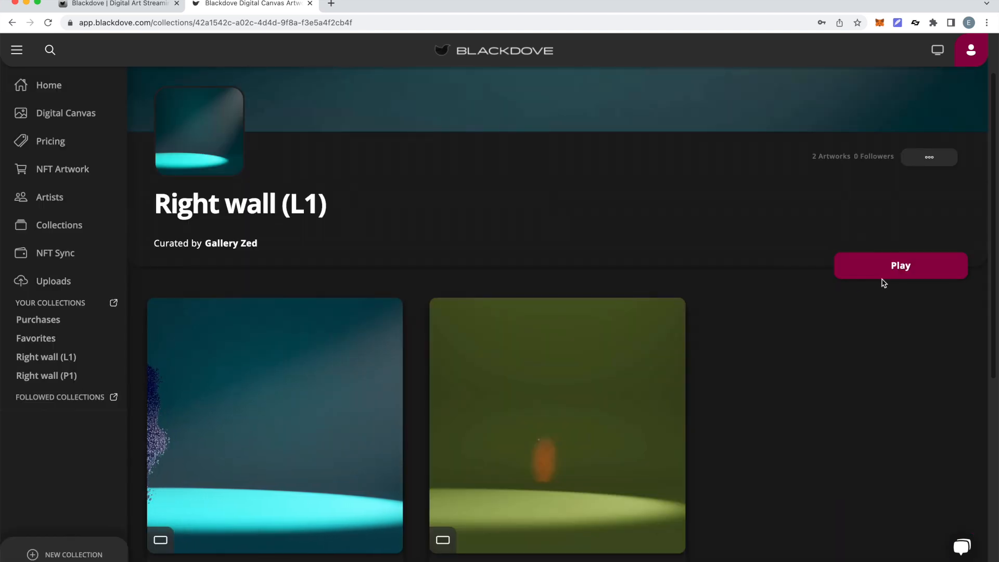
{"action": "left_click", "coordinate": [898, 266]}
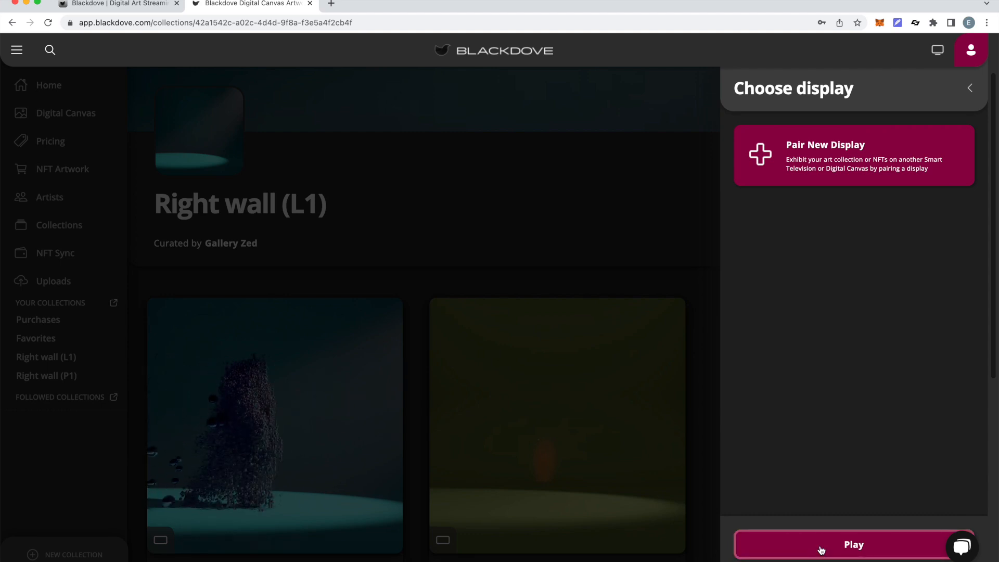
{"action": "left_click", "coordinate": [600, 217]}
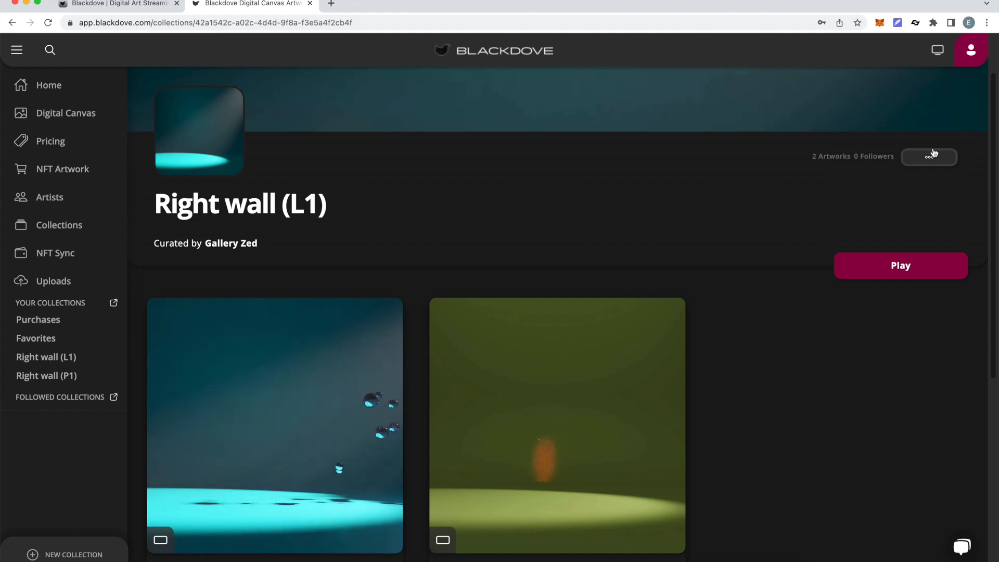
- Try renaming the Right wall (L1) collection to Right wall (L2), and close the editor without updating the collection
{"action": "scroll", "coordinate": [690, 284], "scroll_direction": "down", "scroll_amount": 2}
{"action": "scroll", "coordinate": [691, 280], "scroll_direction": "up", "scroll_amount": 3}
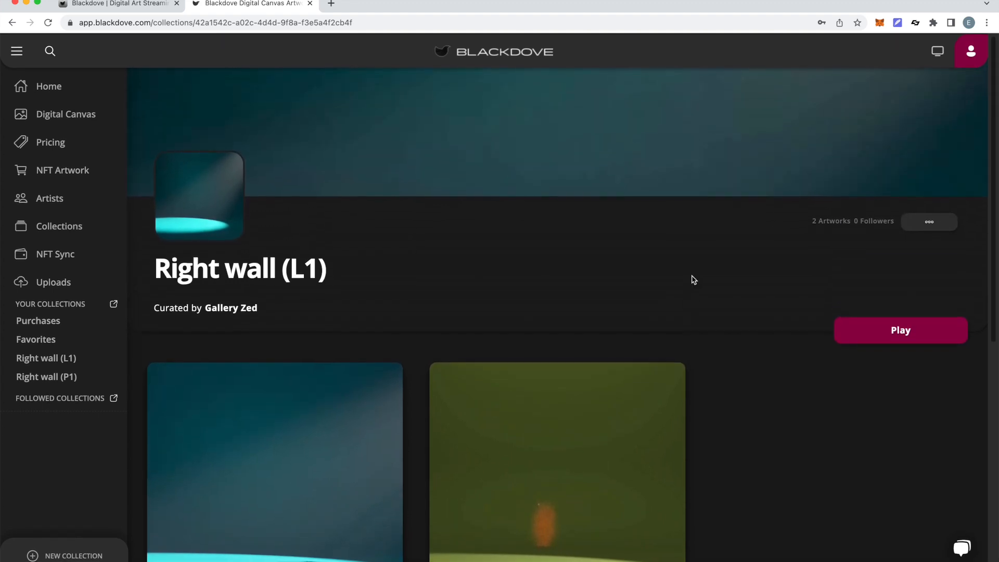
{"action": "left_click", "coordinate": [932, 221]}
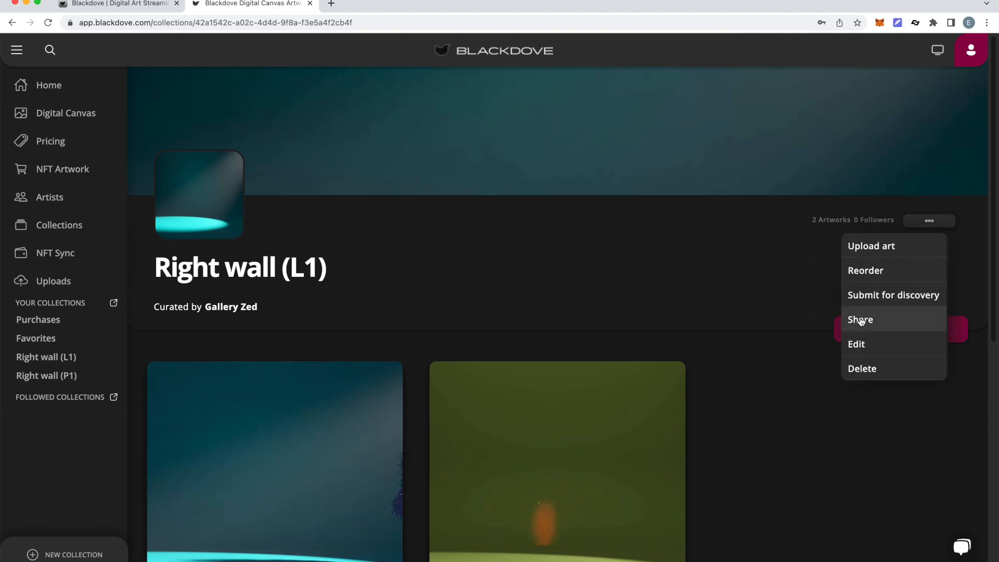
{"action": "left_click", "coordinate": [857, 344]}
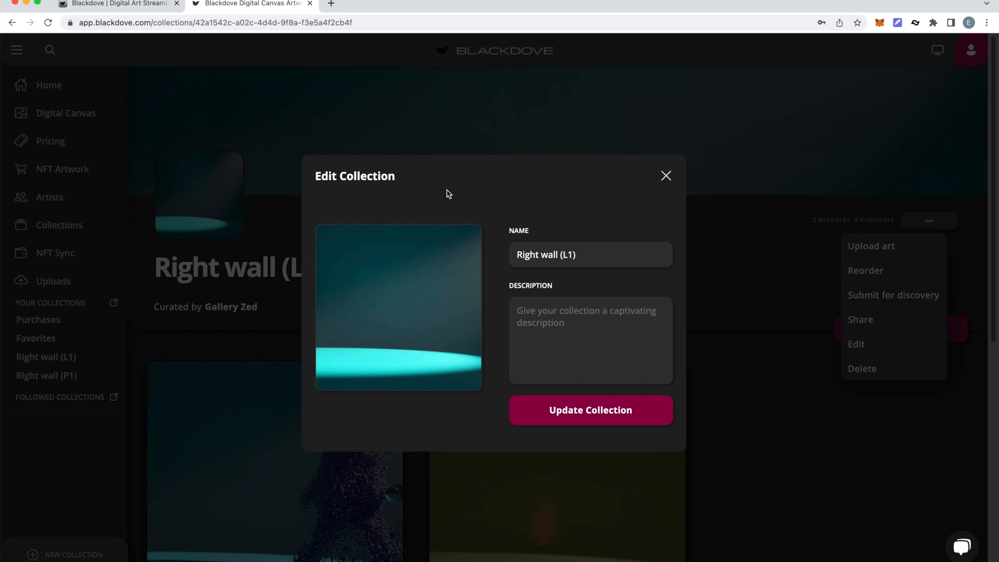
{"action": "left_click", "coordinate": [571, 255]}
{"action": "key", "text": "BackSpace"}
{"action": "type", "text": "2"}
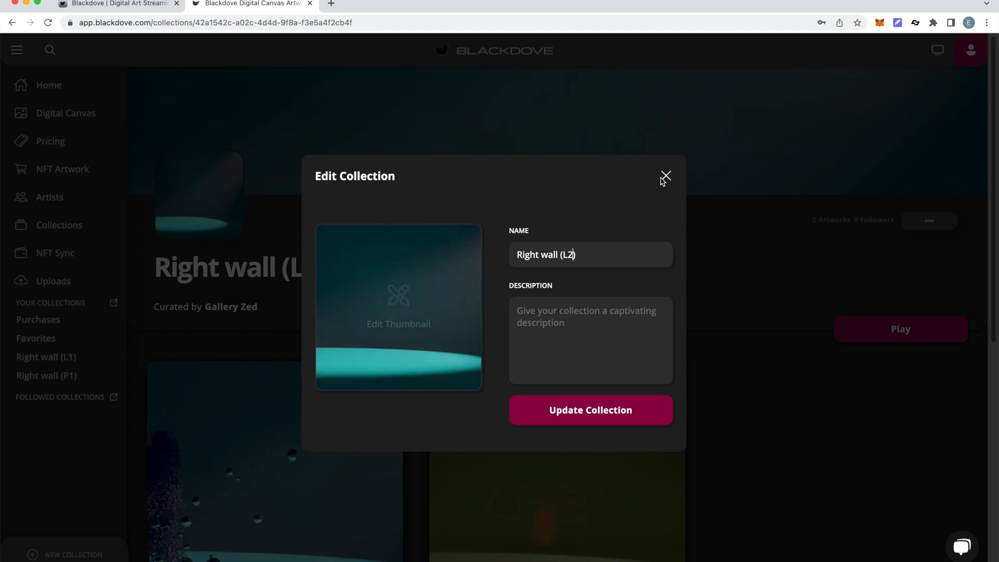
{"action": "triple_click", "coordinate": [588, 256]}
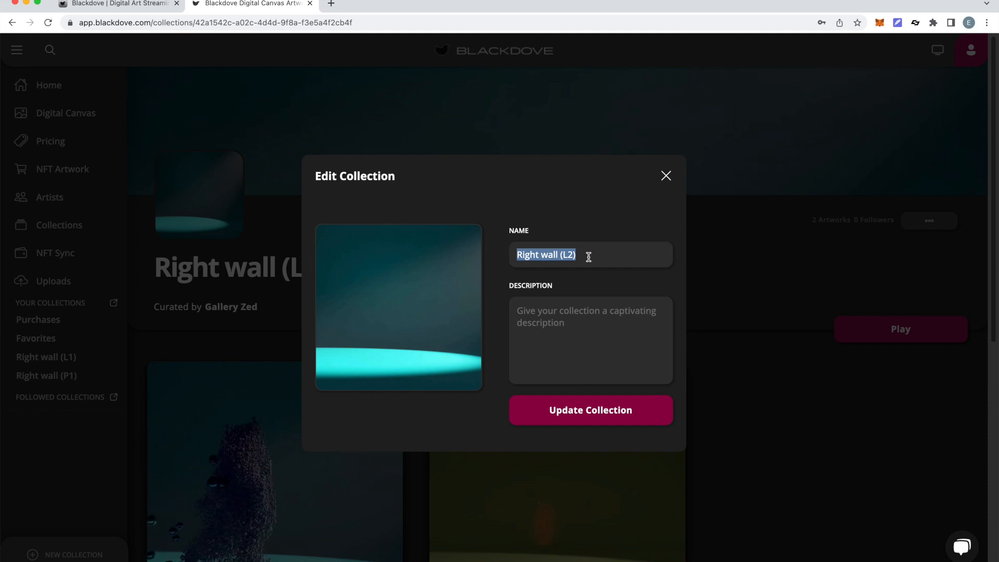
{"action": "left_click", "coordinate": [666, 177]}
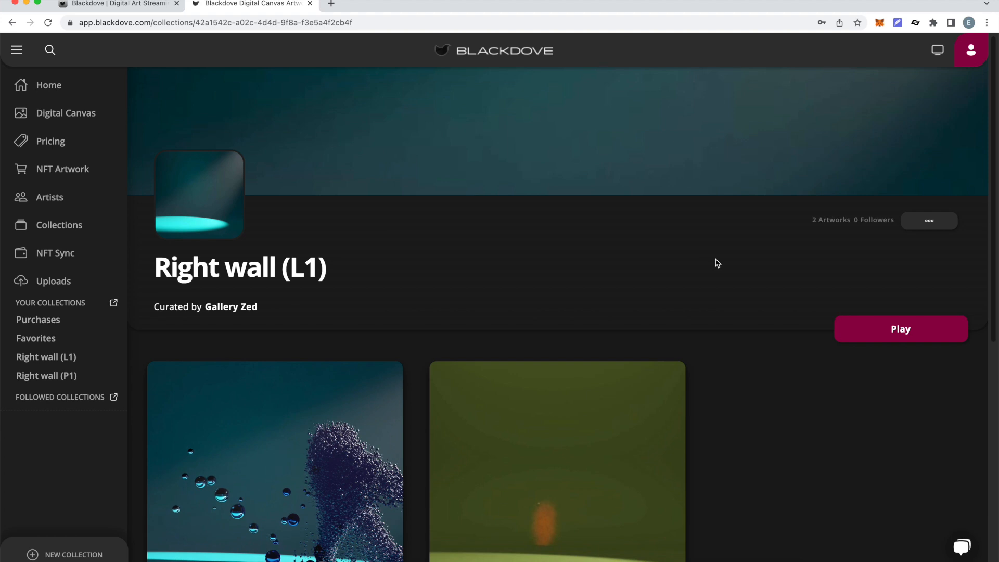
- Remove the Spa Blue artwork from the Right wall (L1) collection
{"action": "scroll", "coordinate": [715, 262], "scroll_direction": "down", "scroll_amount": 3}
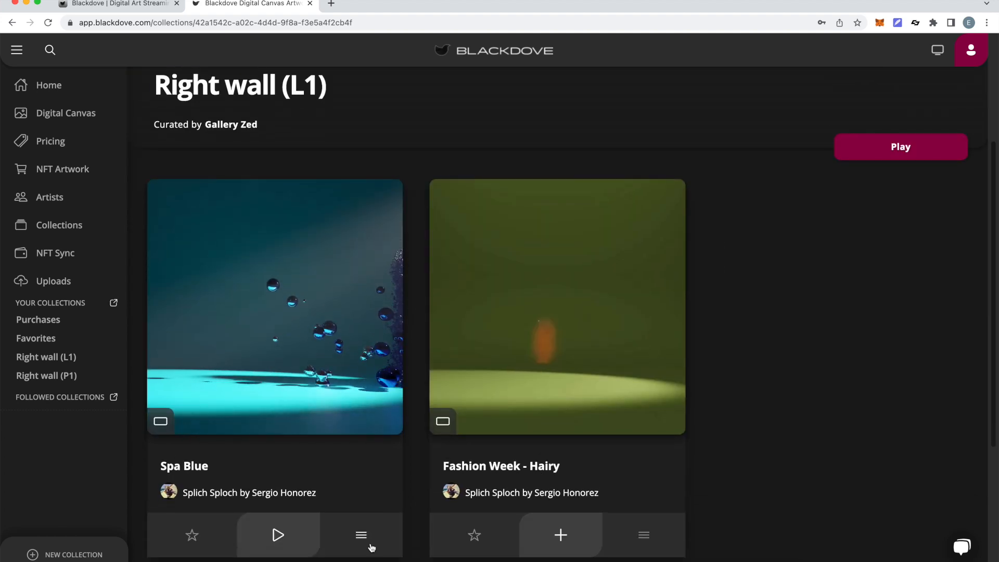
{"action": "scroll", "coordinate": [376, 407], "scroll_direction": "down", "scroll_amount": 3}
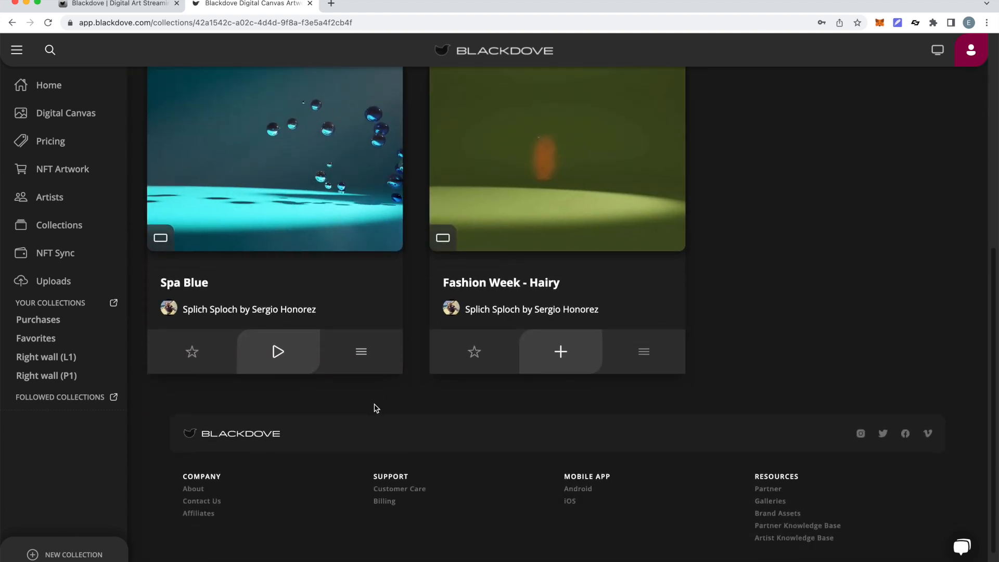
{"action": "left_click", "coordinate": [360, 352]}
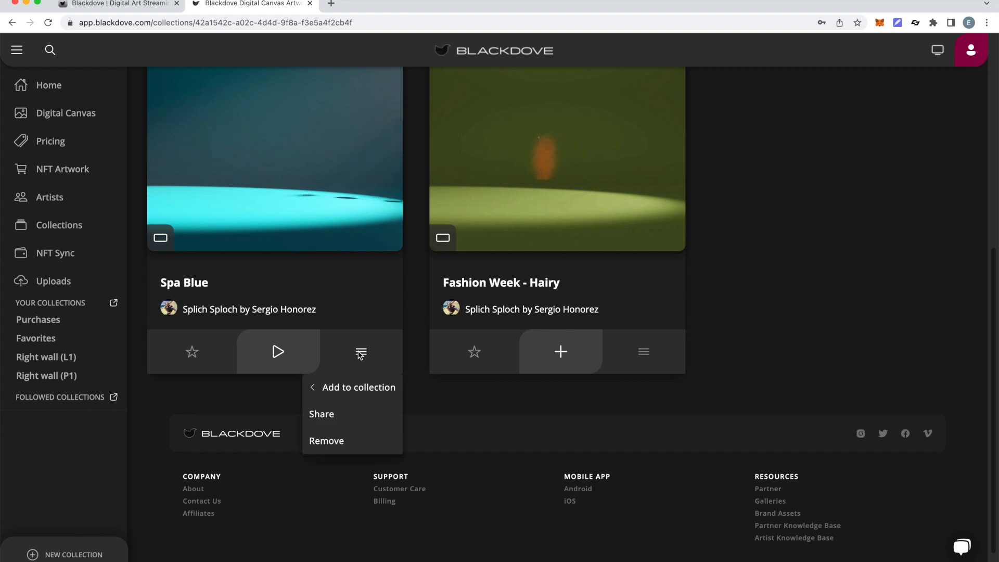
{"action": "left_click", "coordinate": [331, 441]}
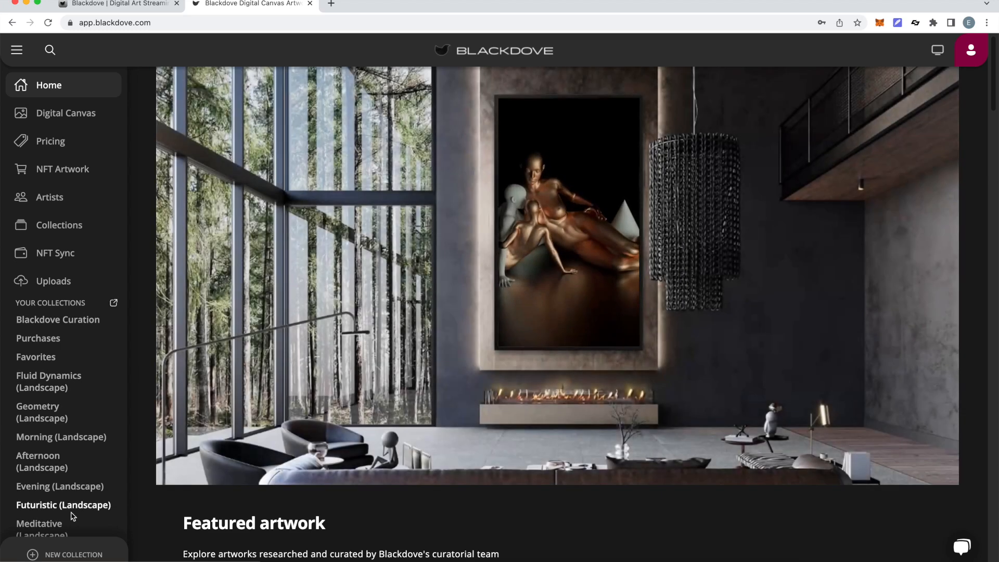
- Find the Front Wall 1 (P) collection among the Blackdove Curation account's collections and open it
{"action": "scroll", "coordinate": [43, 446], "scroll_direction": "down", "scroll_amount": 5}
{"action": "scroll", "coordinate": [42, 446], "scroll_direction": "down", "scroll_amount": 8}
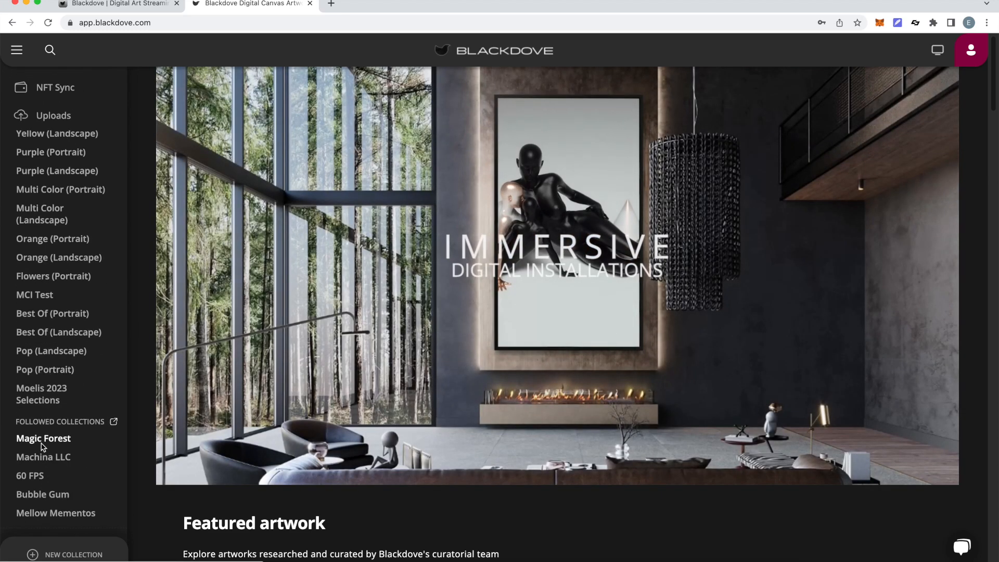
{"action": "scroll", "coordinate": [61, 269], "scroll_direction": "down", "scroll_amount": 2}
{"action": "scroll", "coordinate": [61, 269], "scroll_direction": "down", "scroll_amount": 5}
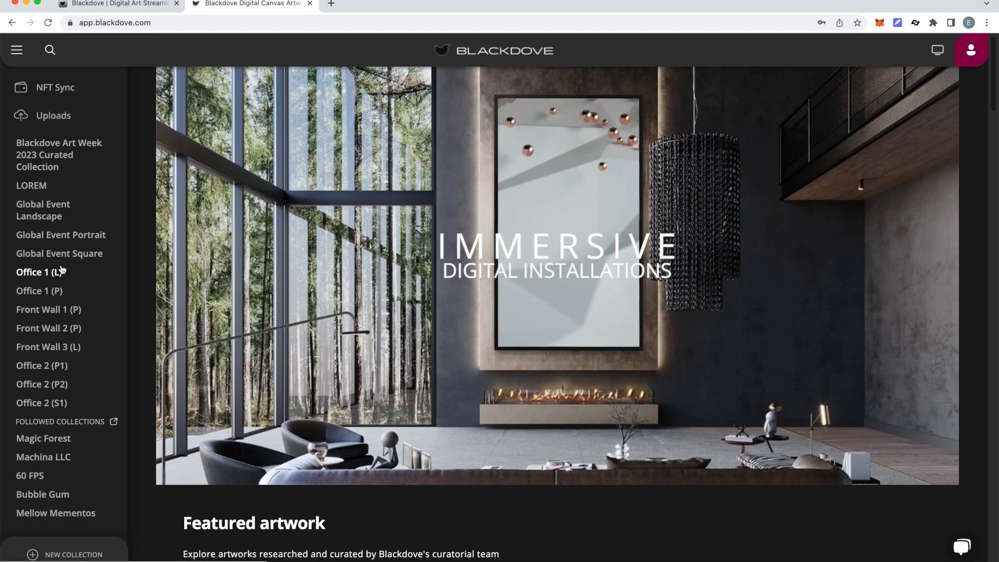
{"action": "scroll", "coordinate": [31, 328], "scroll_direction": "down", "scroll_amount": 5}
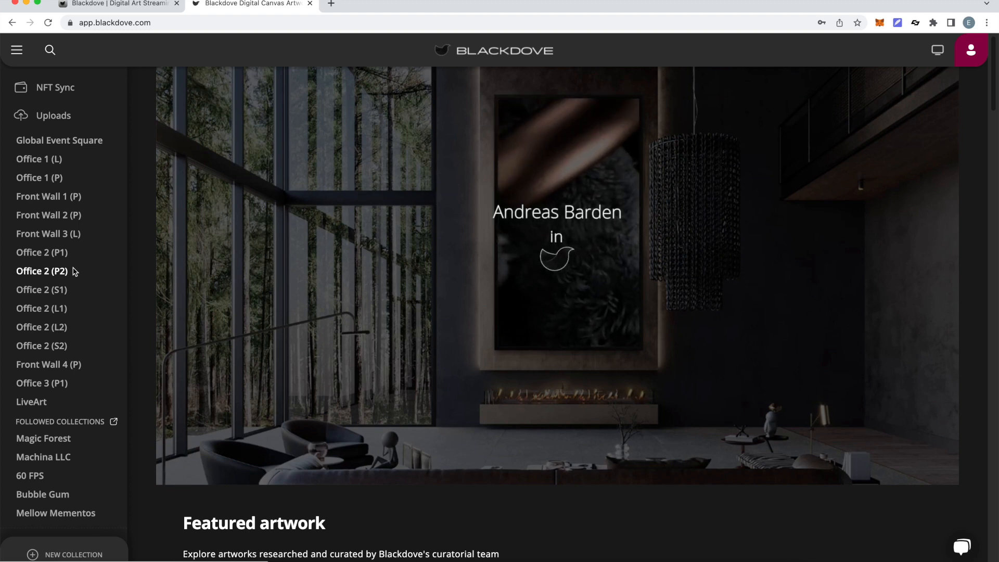
{"action": "left_click", "coordinate": [66, 198]}
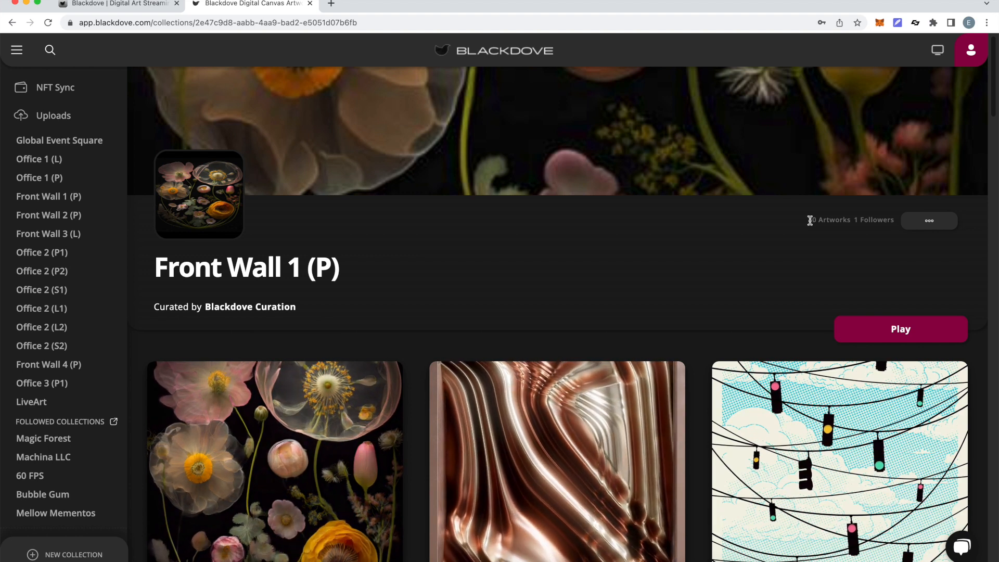
- Rename the Office display to Front Wall (P1) with Portrait (vertical) orientation, and turn off Play Audio and Show Details
{"action": "left_click", "coordinate": [898, 333]}
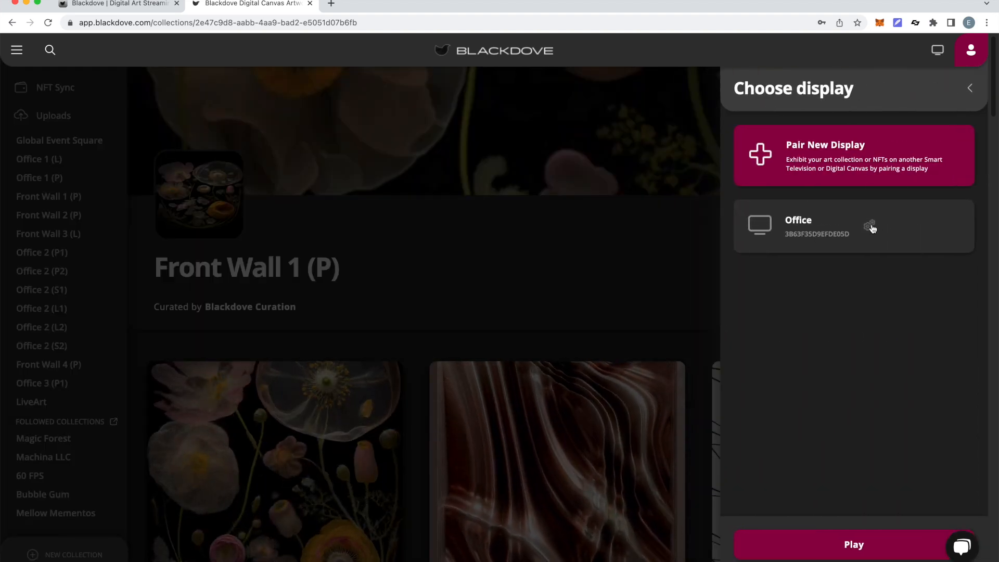
{"action": "left_click", "coordinate": [868, 226]}
{"action": "key", "text": "super+a"}
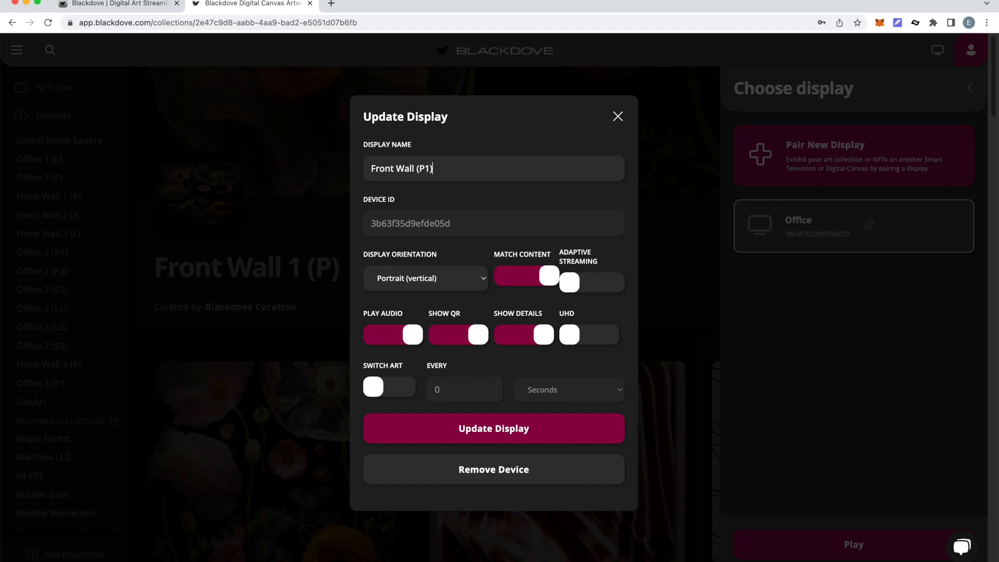
{"action": "left_click", "coordinate": [437, 282]}
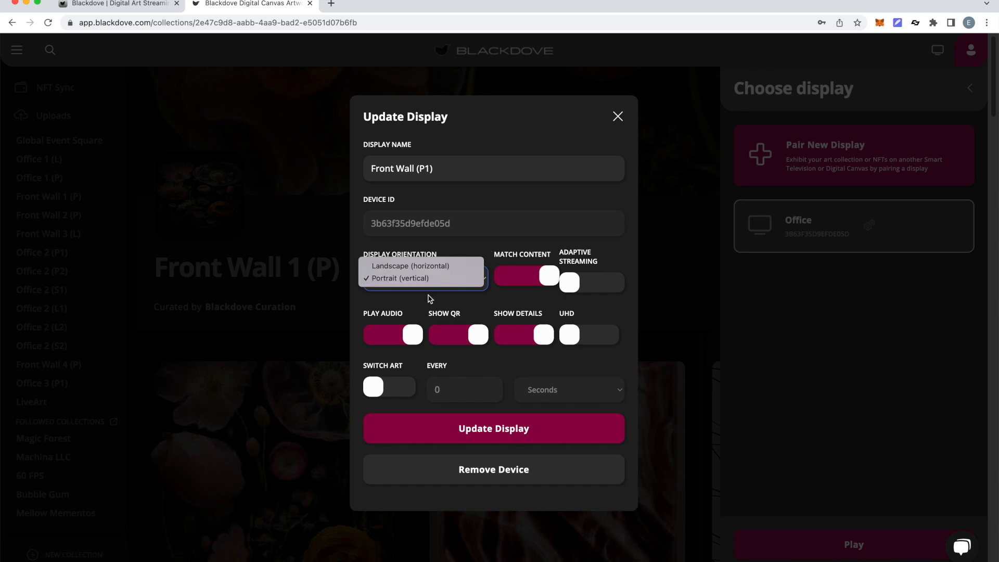
{"action": "left_click", "coordinate": [424, 280]}
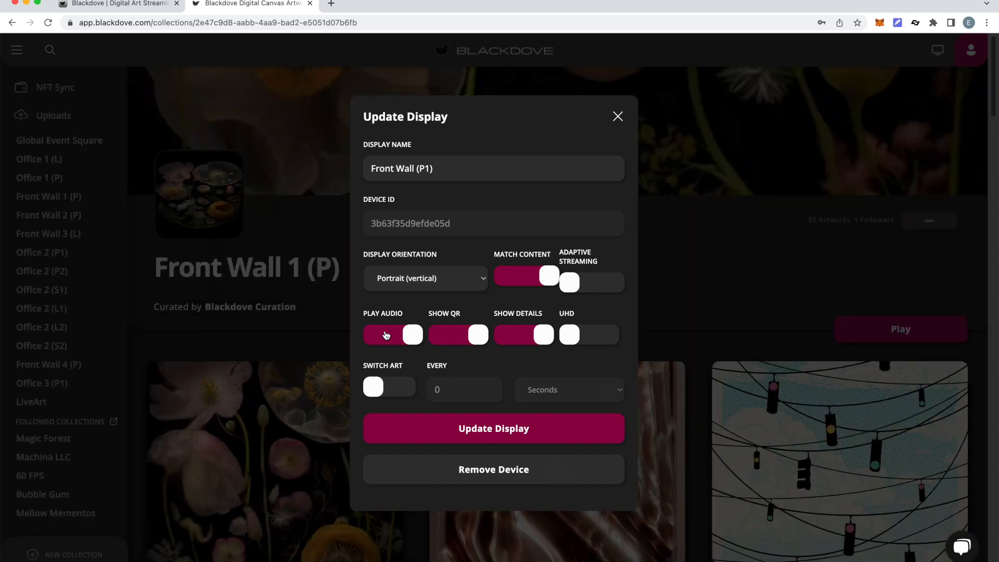
{"action": "left_click", "coordinate": [386, 334]}
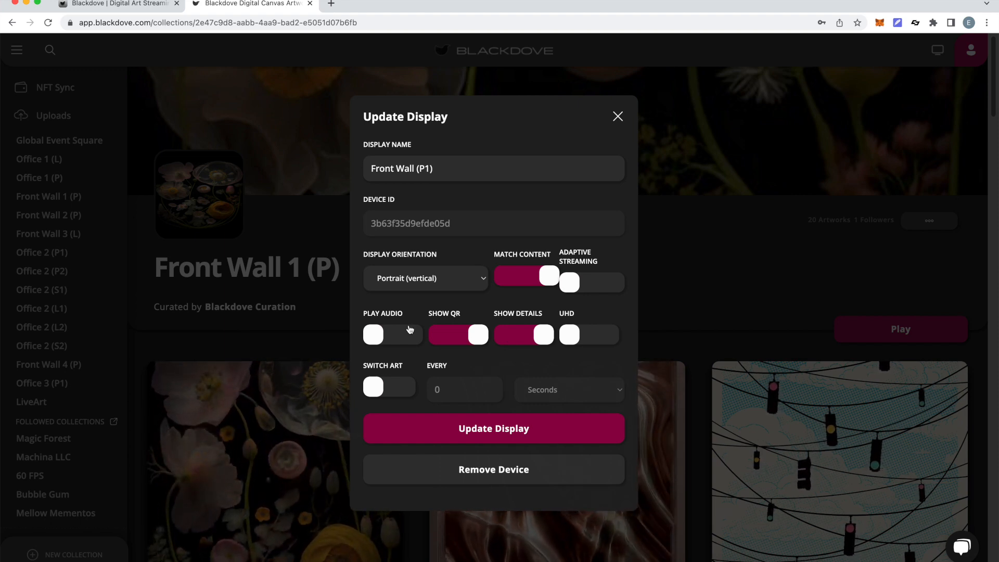
{"action": "left_click", "coordinate": [509, 340]}
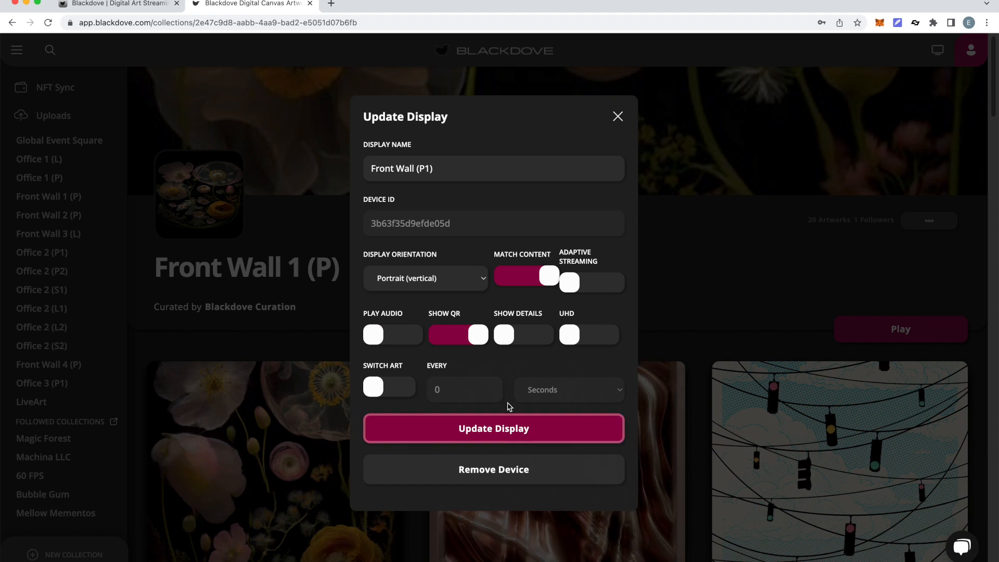
- Enable Switch Art for the display and set it to change every 30 minutes
{"action": "left_click", "coordinate": [400, 387]}
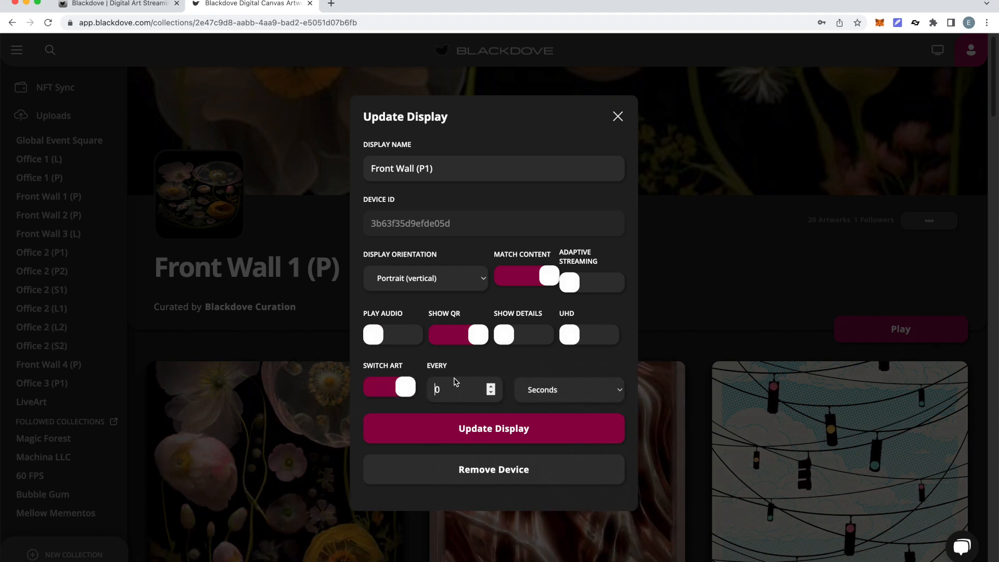
{"action": "left_click", "coordinate": [546, 394]}
{"action": "left_click", "coordinate": [552, 403]}
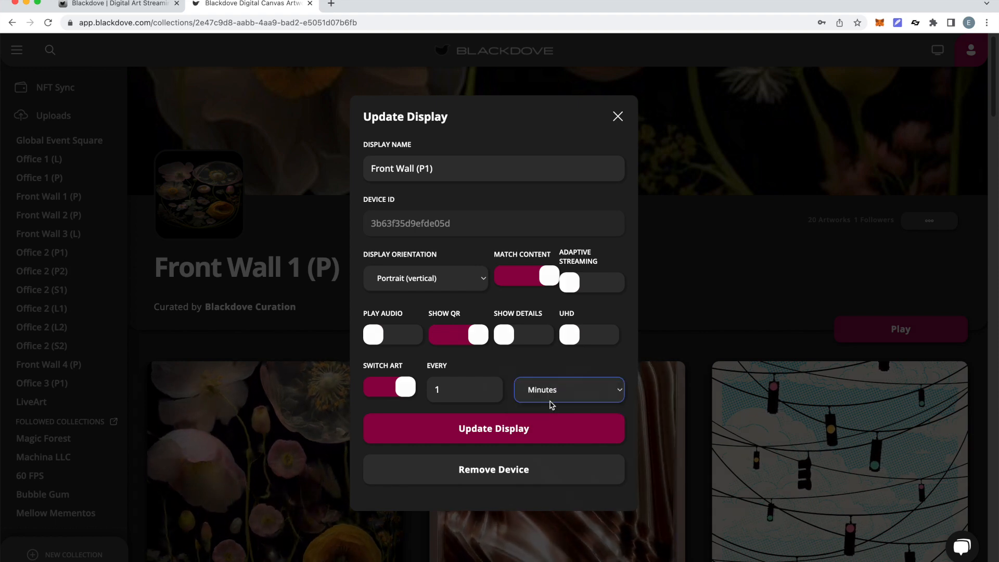
{"action": "left_click", "coordinate": [452, 392]}
{"action": "key", "text": "BackSpace"}
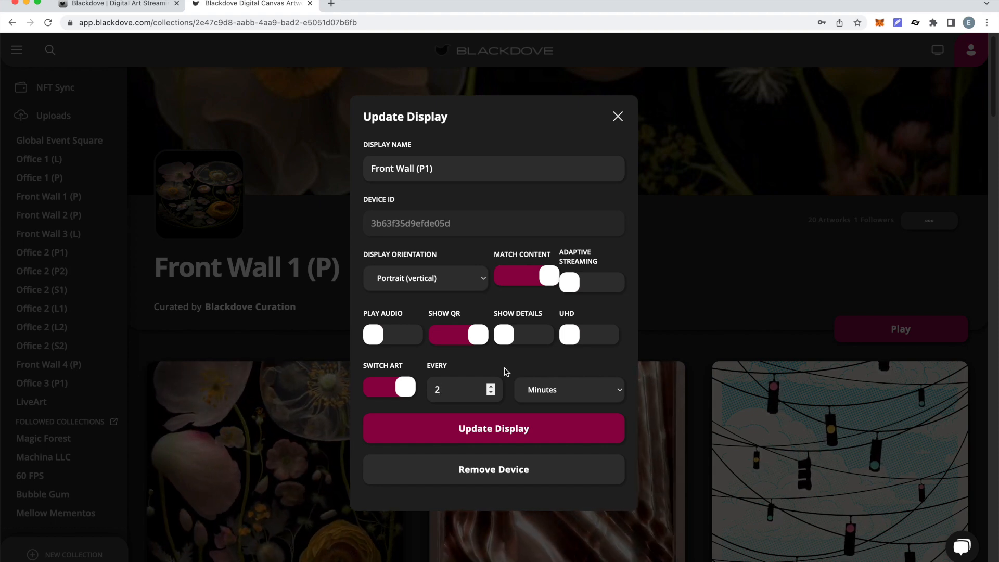
{"action": "key", "text": "BackSpace"}
{"action": "type", "text": "30"}
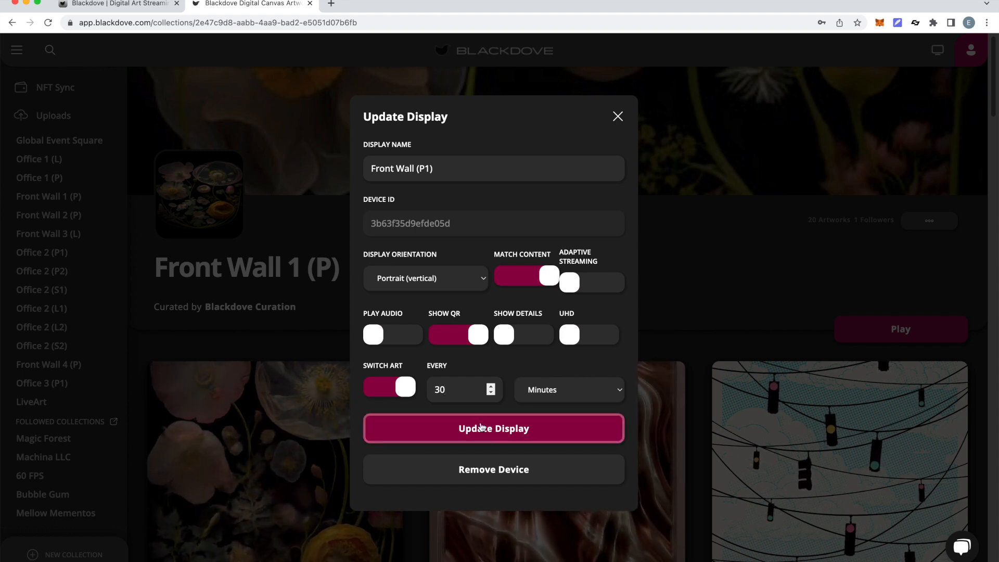
- Turn Switch Art off again and save the display's settings
{"action": "left_click", "coordinate": [391, 391]}
{"action": "left_click", "coordinate": [484, 435]}
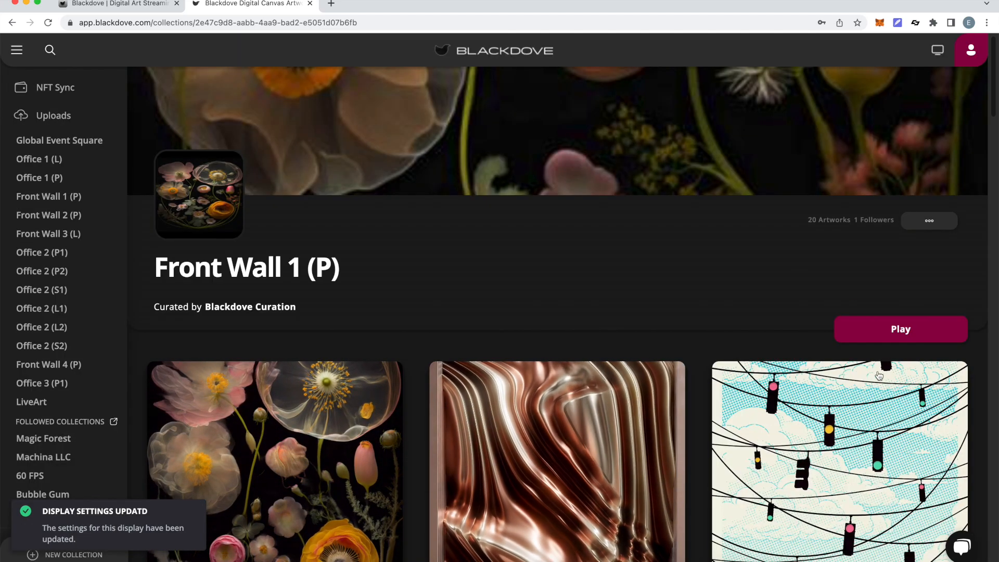
- Select the Front Wall (P1) display for playing the Front Wall 1 (P) collection
{"action": "left_click", "coordinate": [900, 339]}
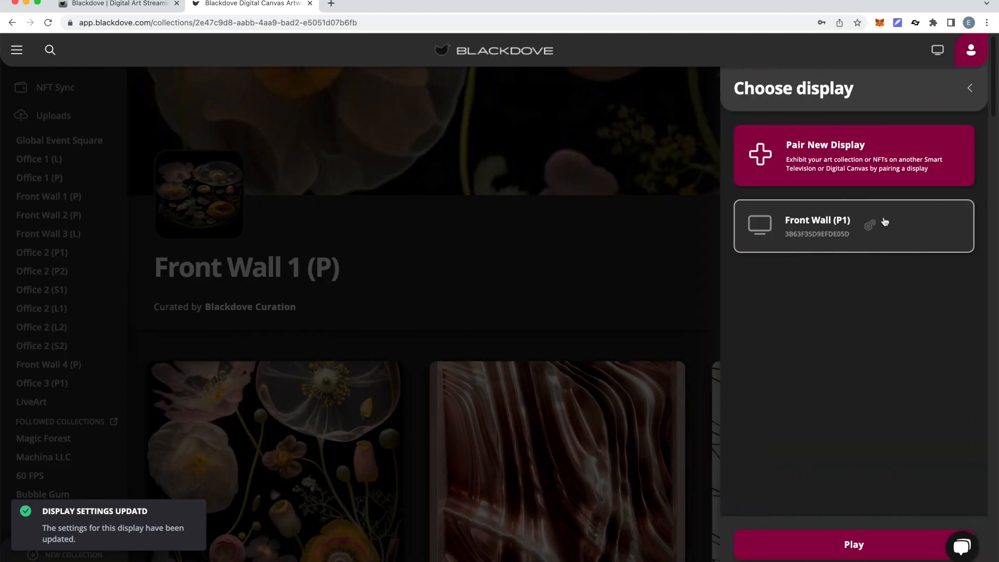
{"action": "left_click", "coordinate": [911, 240]}
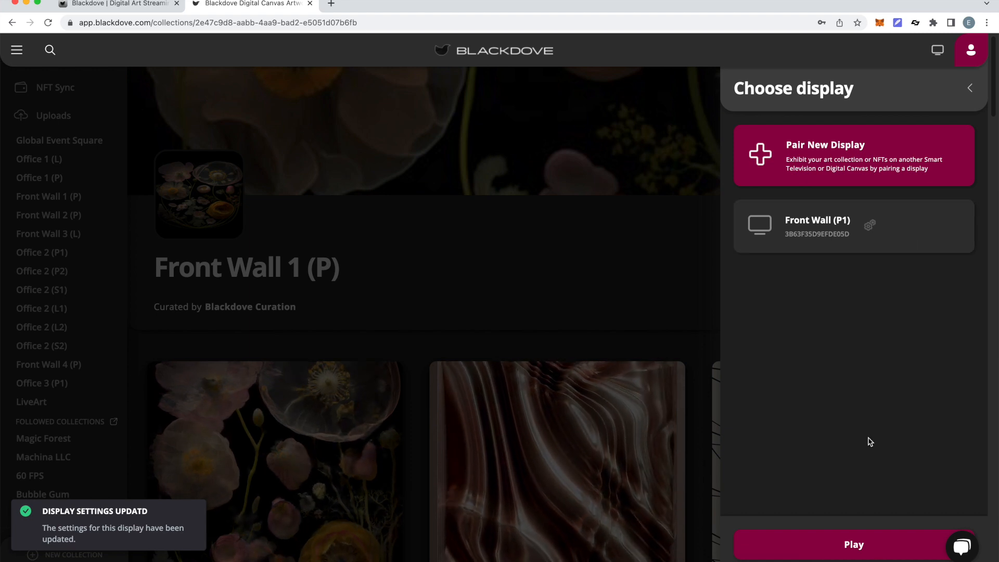
{"action": "left_click", "coordinate": [913, 231]}
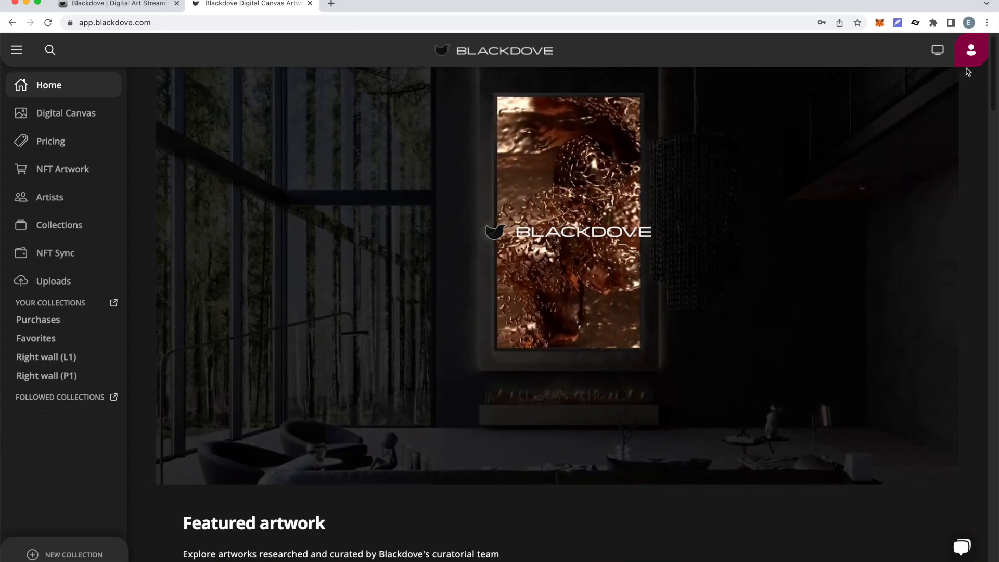
- Open the gallery account's profile and view its collections
{"action": "left_click", "coordinate": [971, 50]}
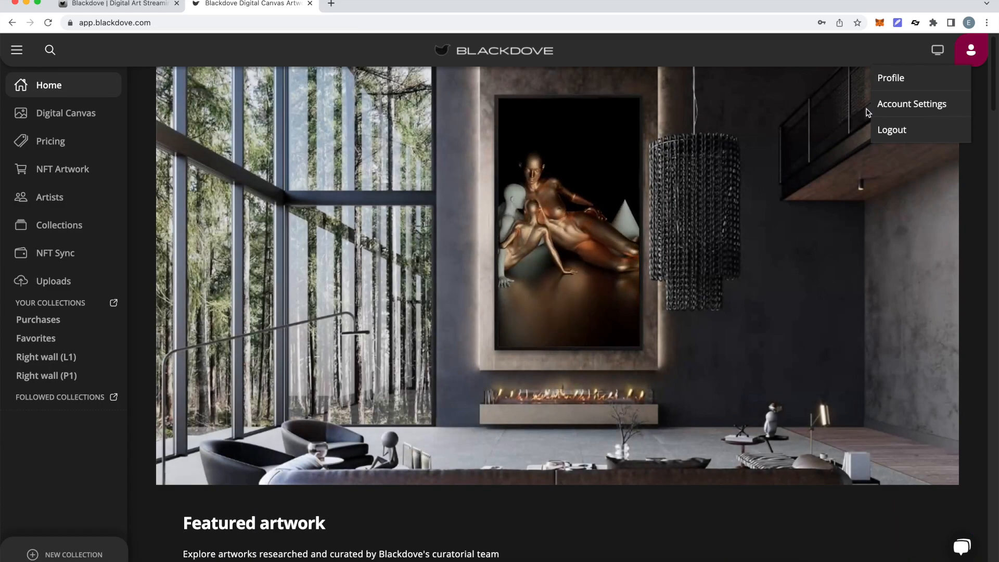
{"action": "left_click", "coordinate": [897, 81]}
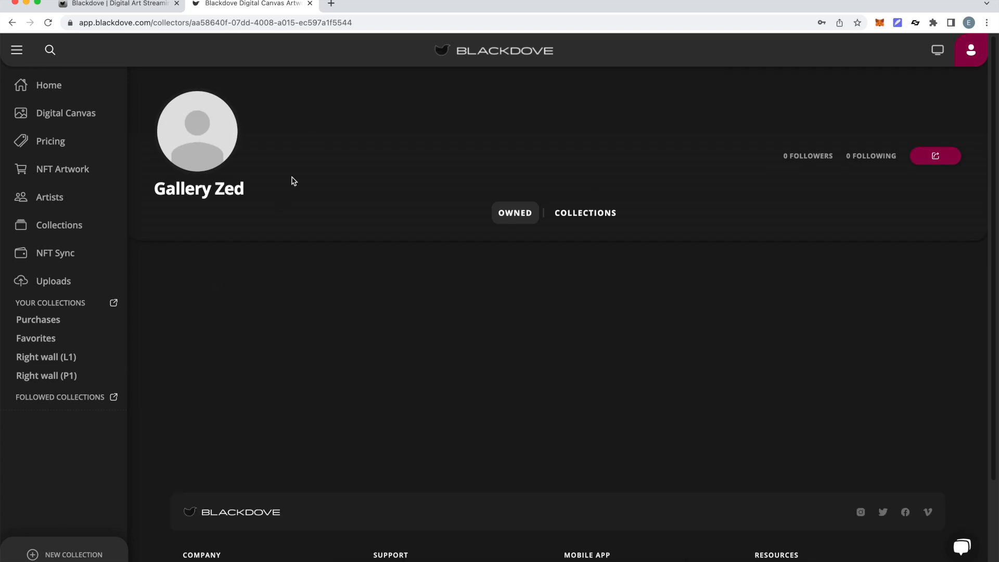
{"action": "left_click", "coordinate": [568, 217]}
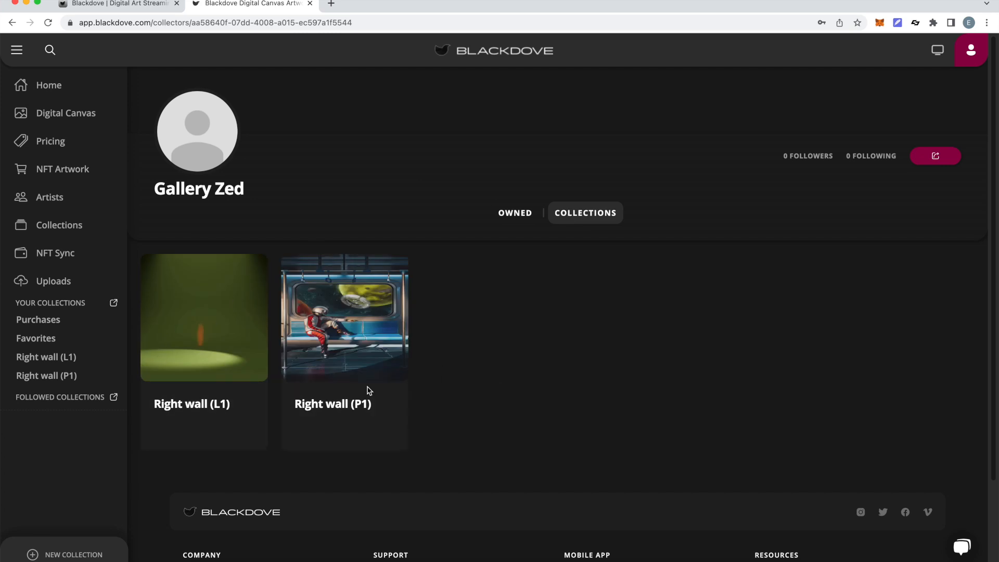
- View the overview of the account's own collections and the list of followed collections
{"action": "left_click", "coordinate": [114, 304]}
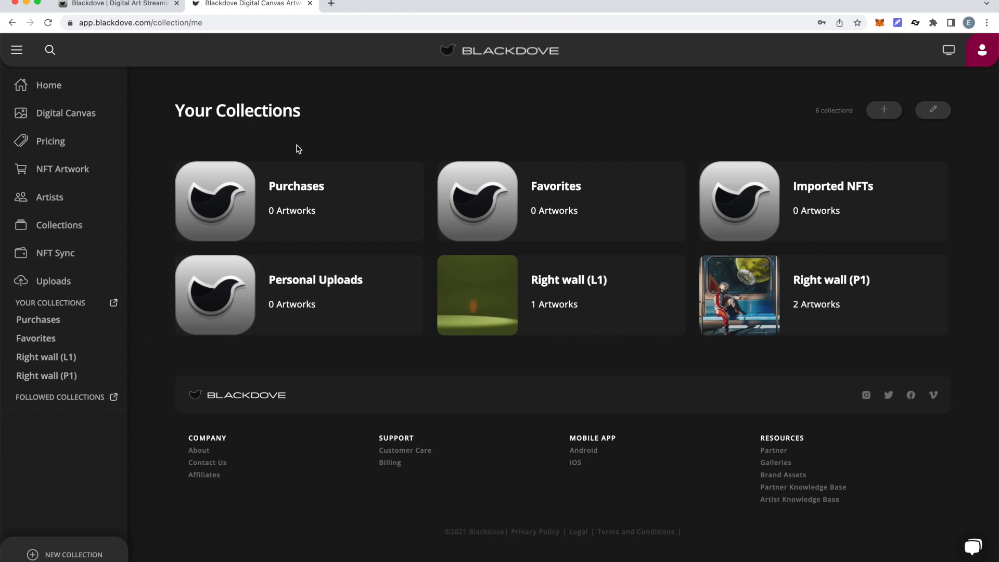
{"action": "left_click", "coordinate": [113, 397]}
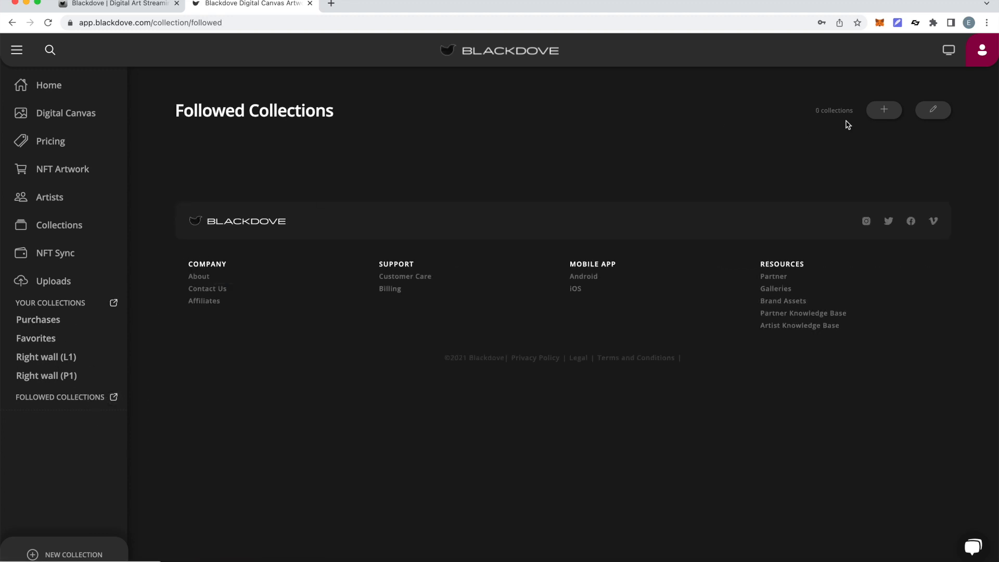
- Return to the gallery account's profile and open its account settings to review the e-mail and password options
{"action": "left_click", "coordinate": [980, 55]}
{"action": "left_click", "coordinate": [924, 86]}
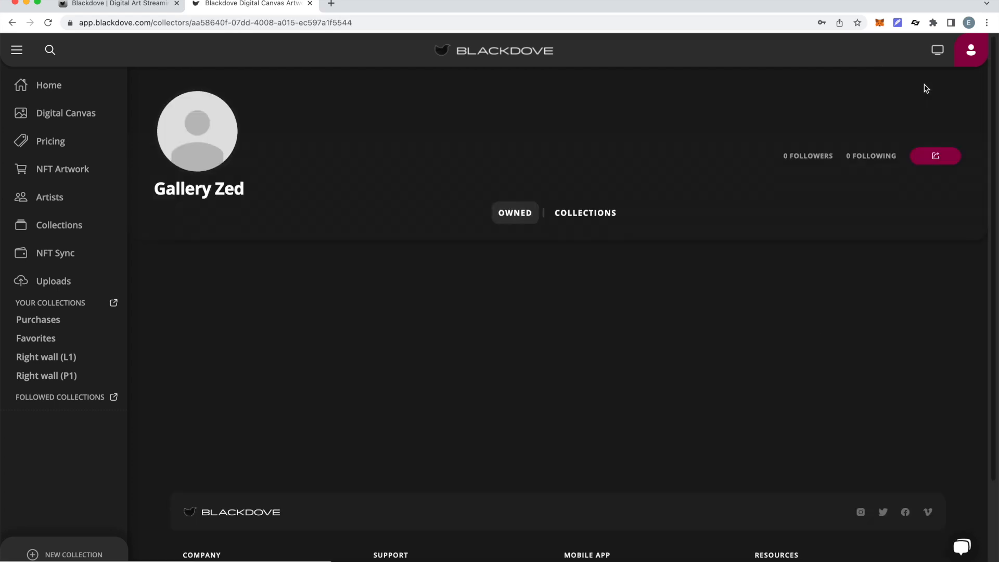
{"action": "left_click", "coordinate": [959, 52]}
{"action": "left_click", "coordinate": [904, 107]}
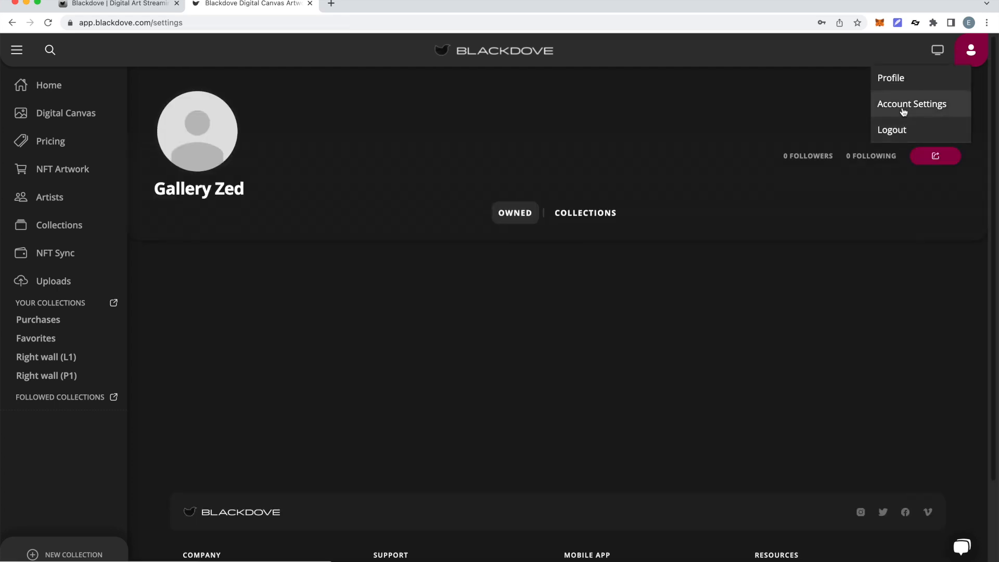
{"action": "left_click", "coordinate": [964, 60]}
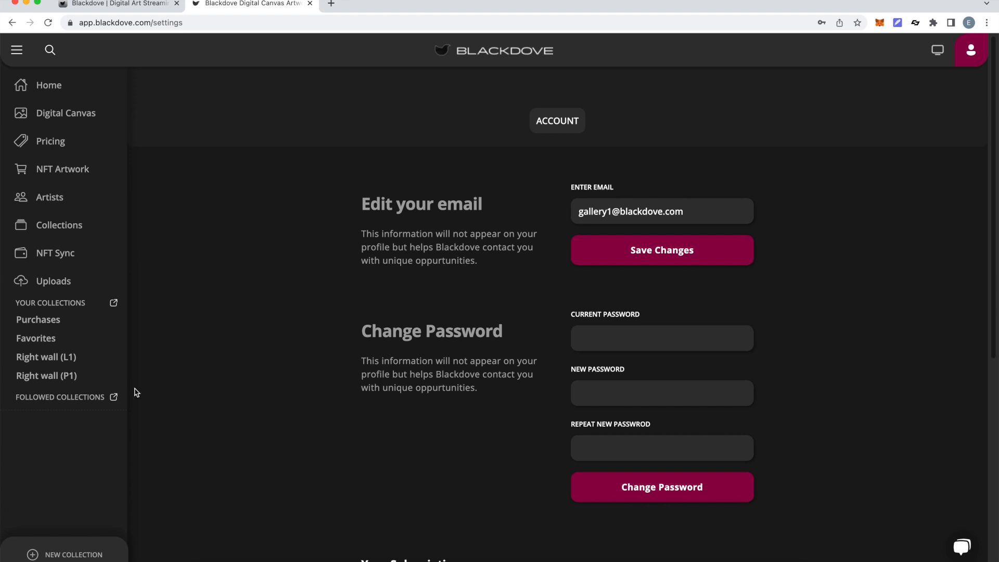
- Open the Uploads page for adding the gallery's own artwork files
{"action": "left_click", "coordinate": [45, 286]}
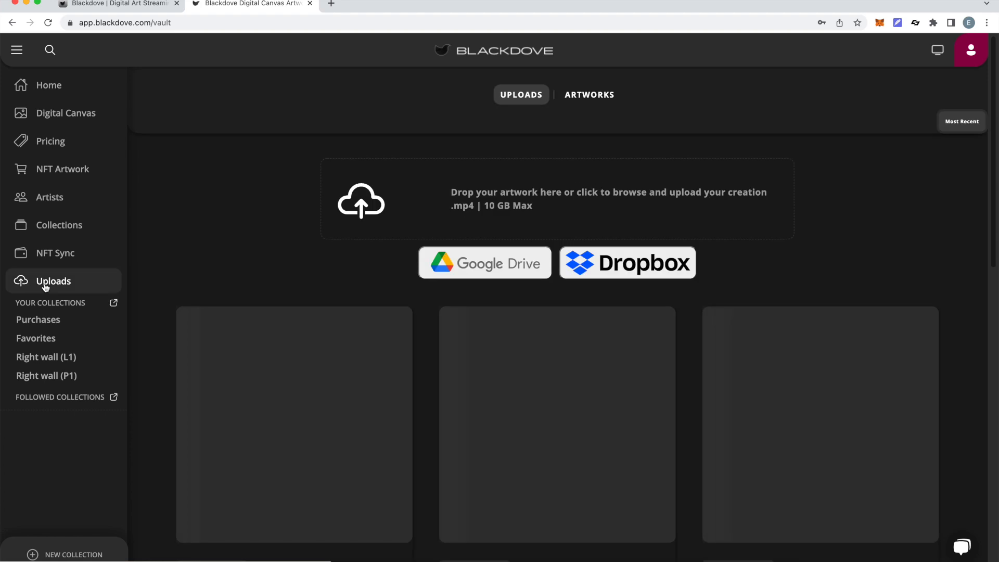